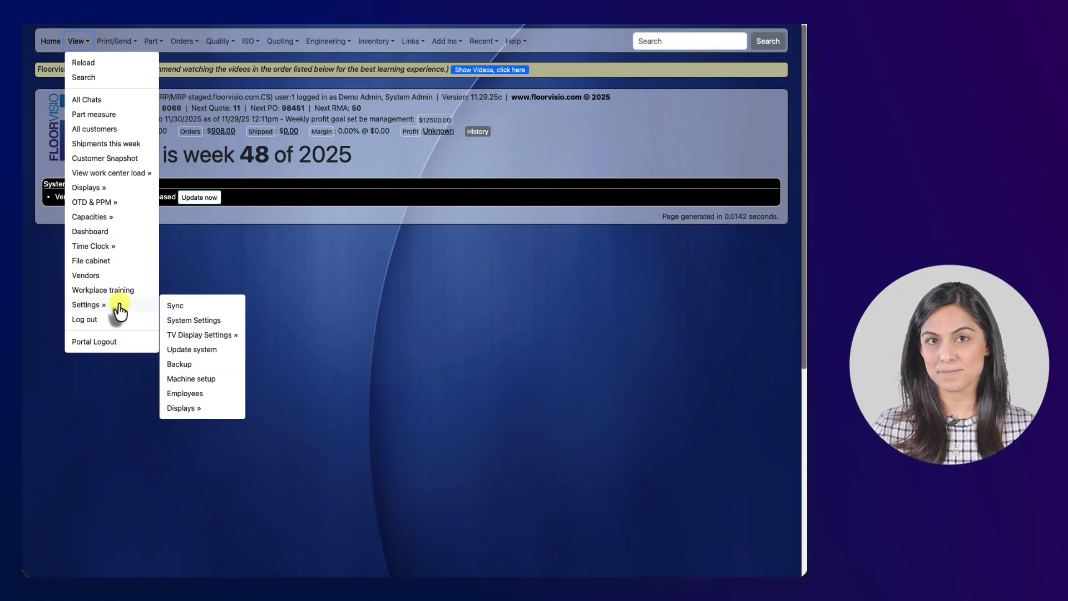
Open the Step 4 display settings of the TV displays
mouse_move(202, 337)
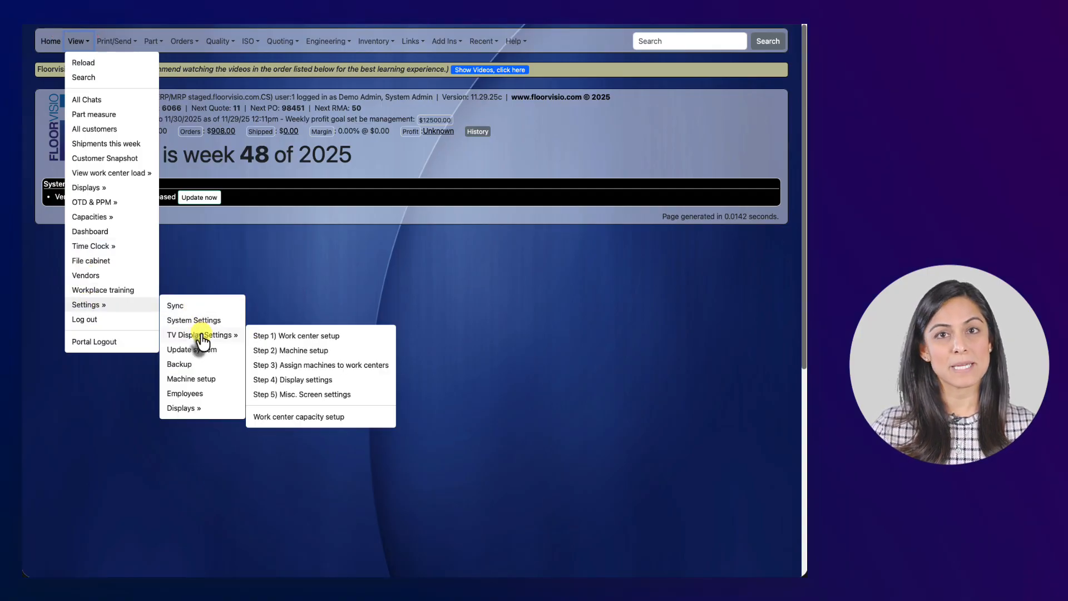
left_click(310, 380)
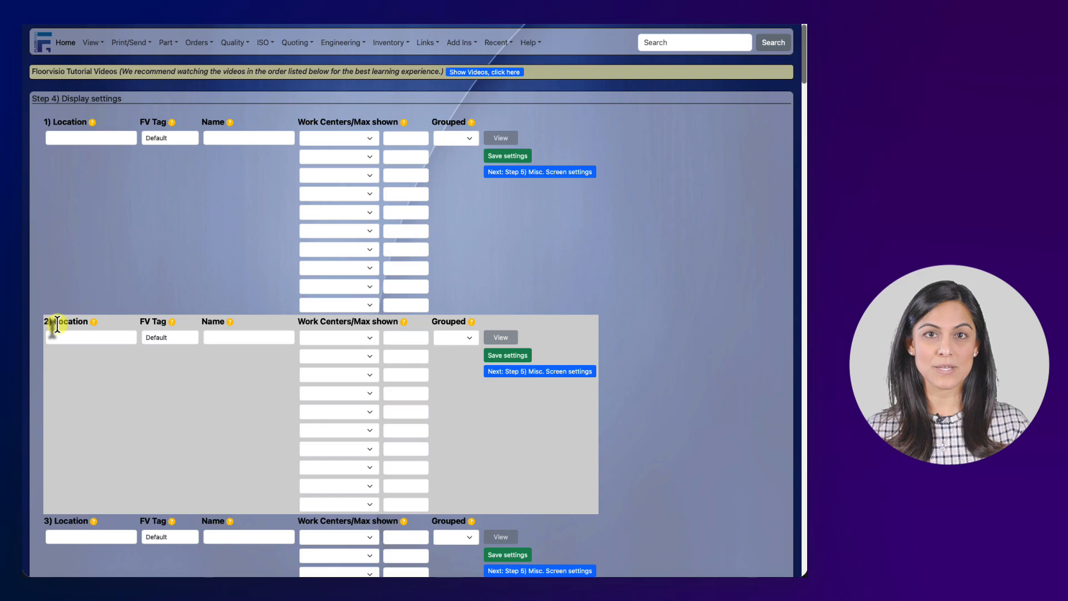
scroll(139, 331, "down", 5)
scroll(144, 337, "down", 20)
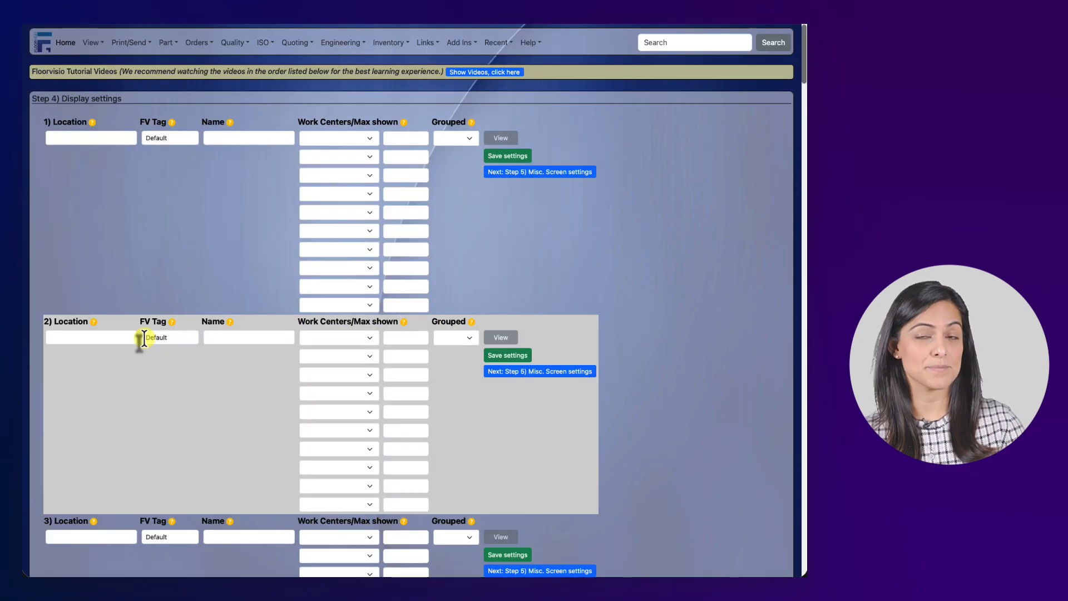
Set the first display's location to "In machining" and its name to "Machining"
left_click(74, 135)
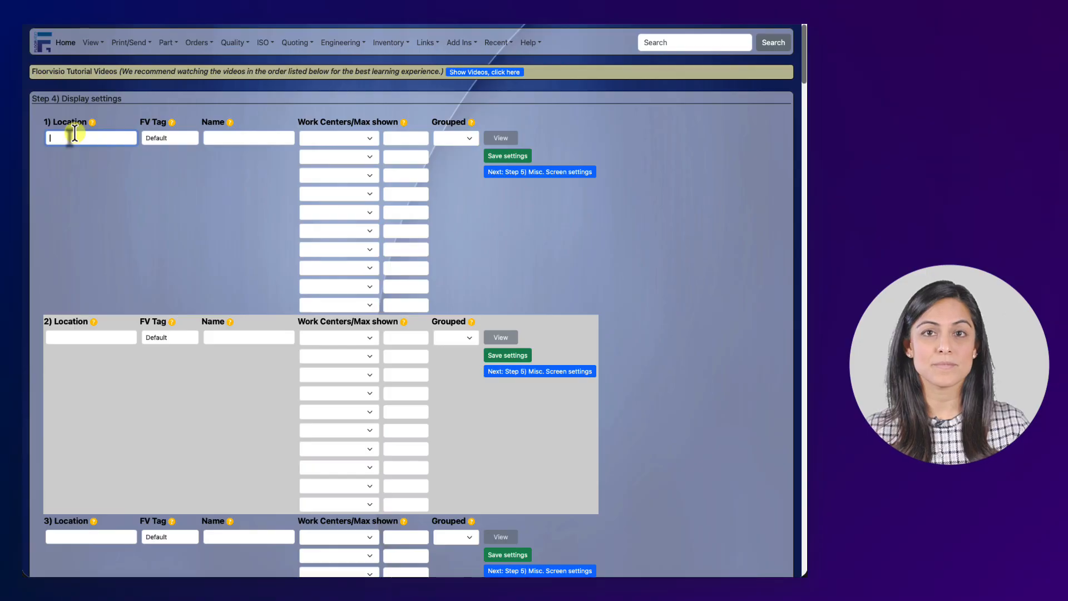
type("In machining")
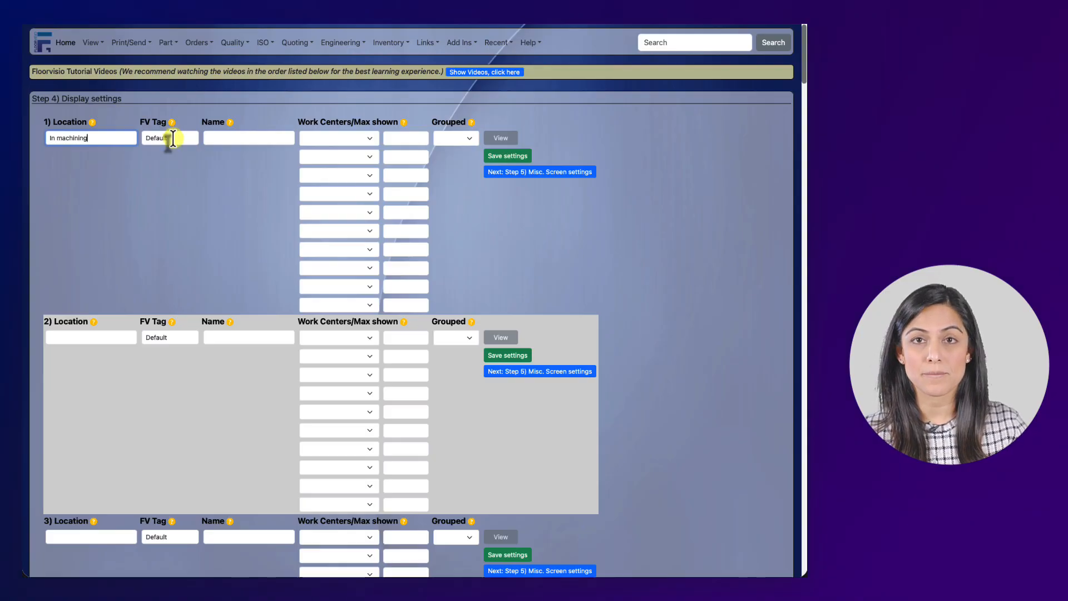
left_click(247, 136)
type("Ma")
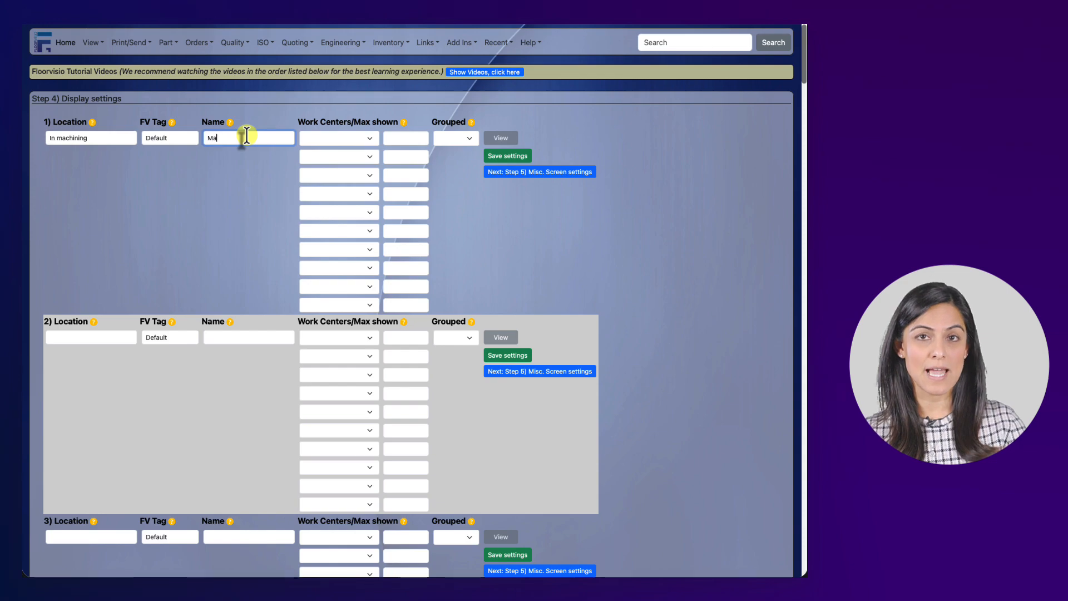
type("chining")
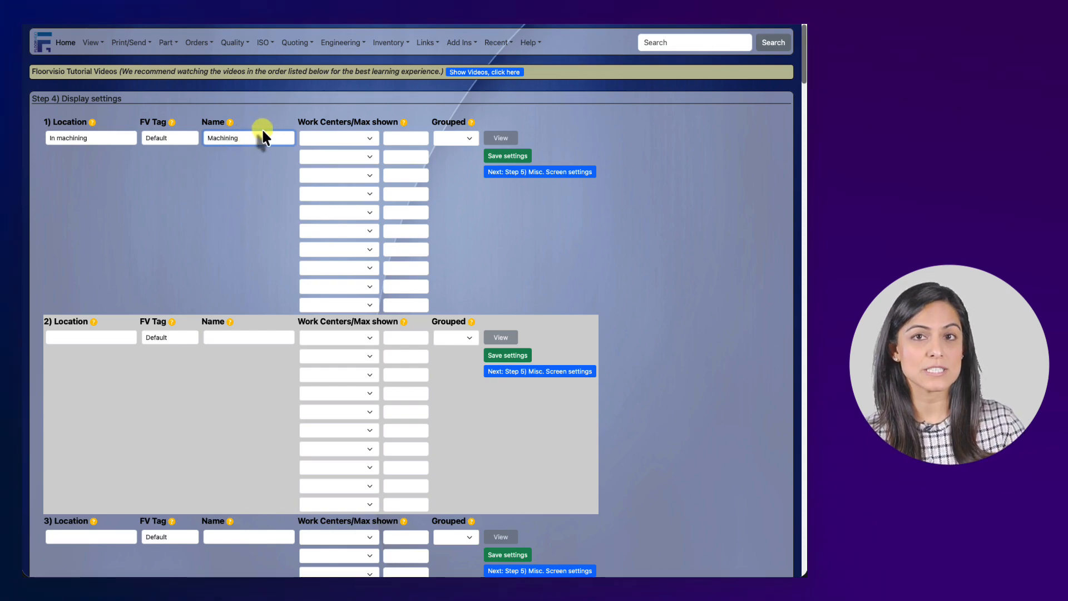
Assign the CNC Milling and CNC Turning work centers to the Machining display
left_click(338, 139)
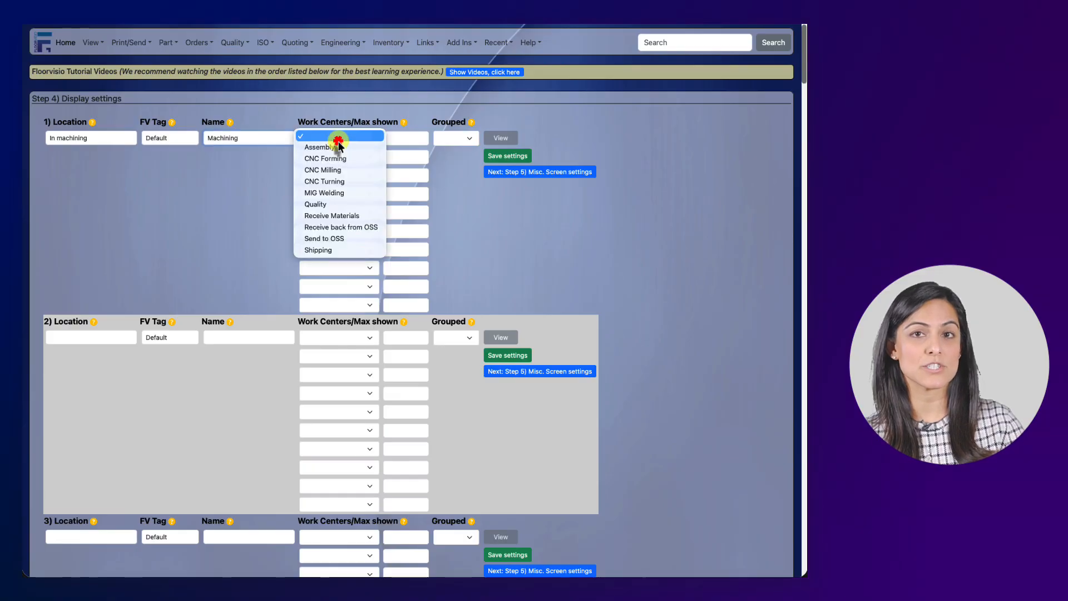
left_click(332, 169)
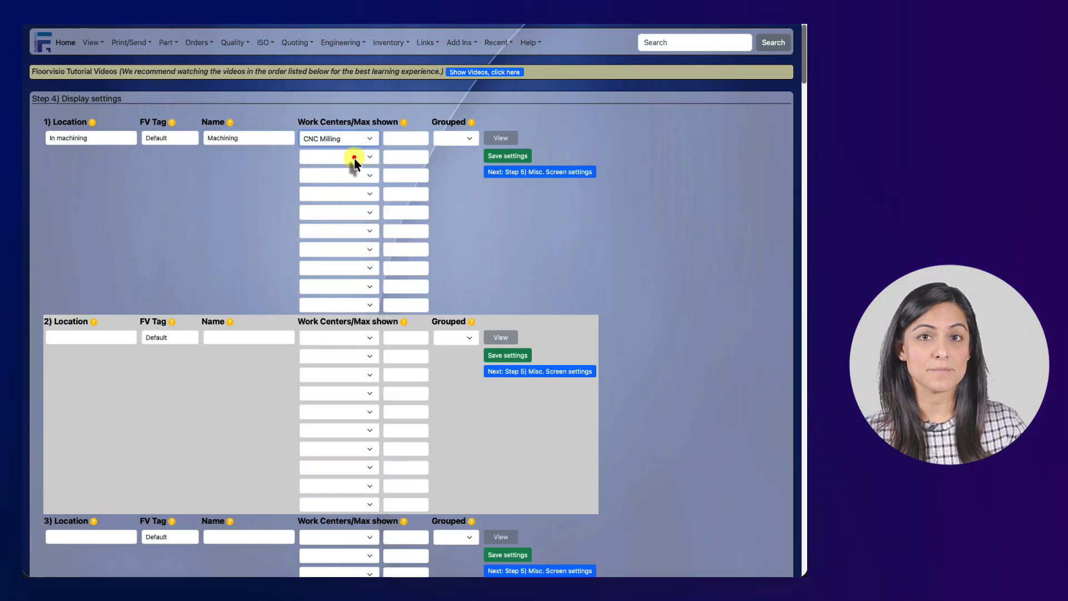
left_click(355, 157)
left_click(334, 198)
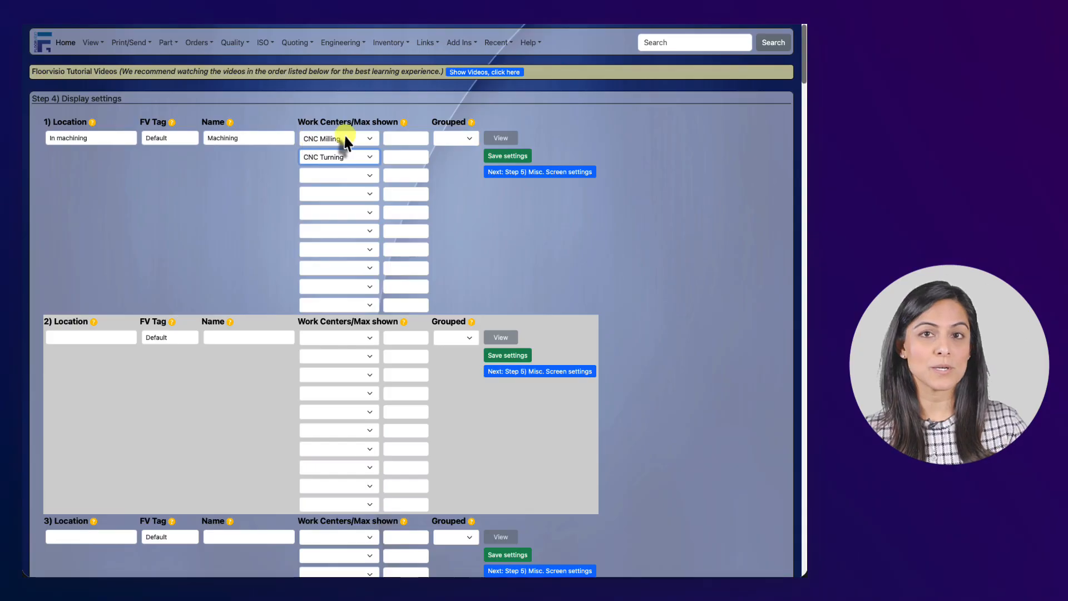
Set the maximum shown to 7 for both CNC Milling and CNC Turning on the Machining display
left_click(423, 138)
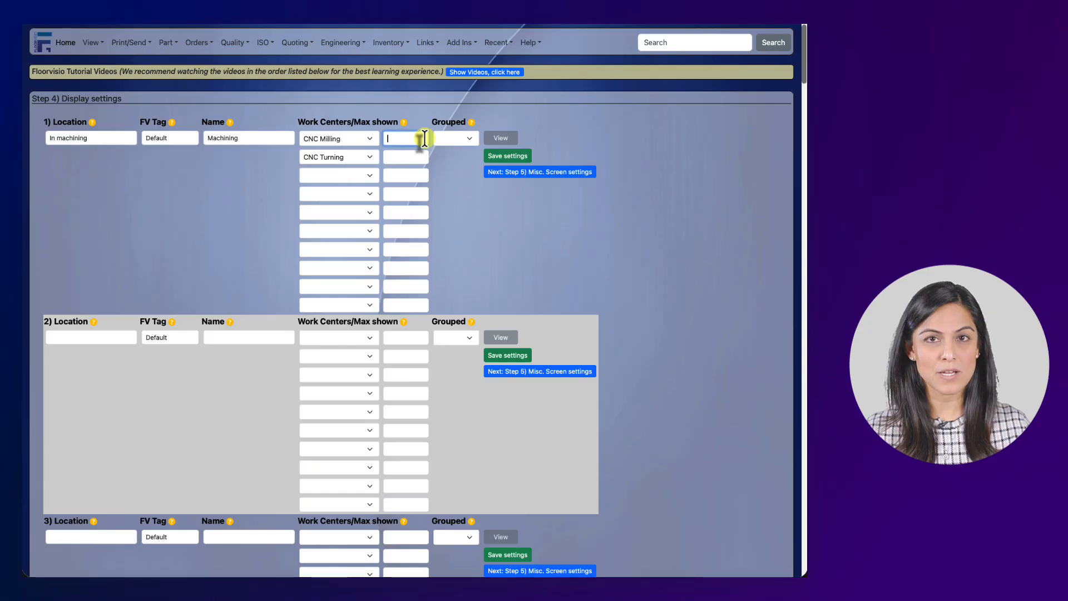
type("7")
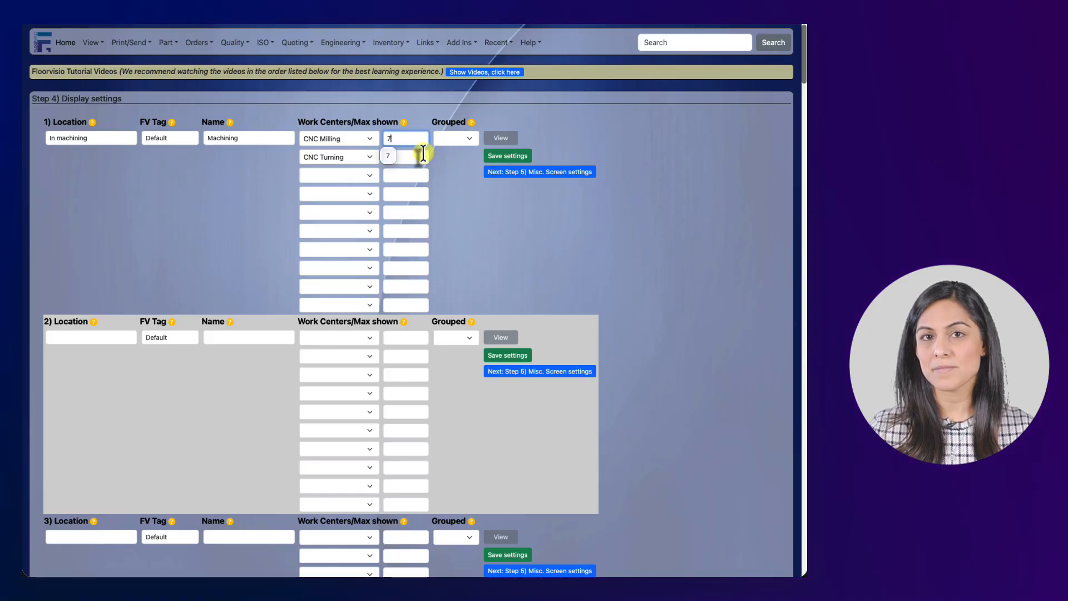
left_click(417, 157)
type("7")
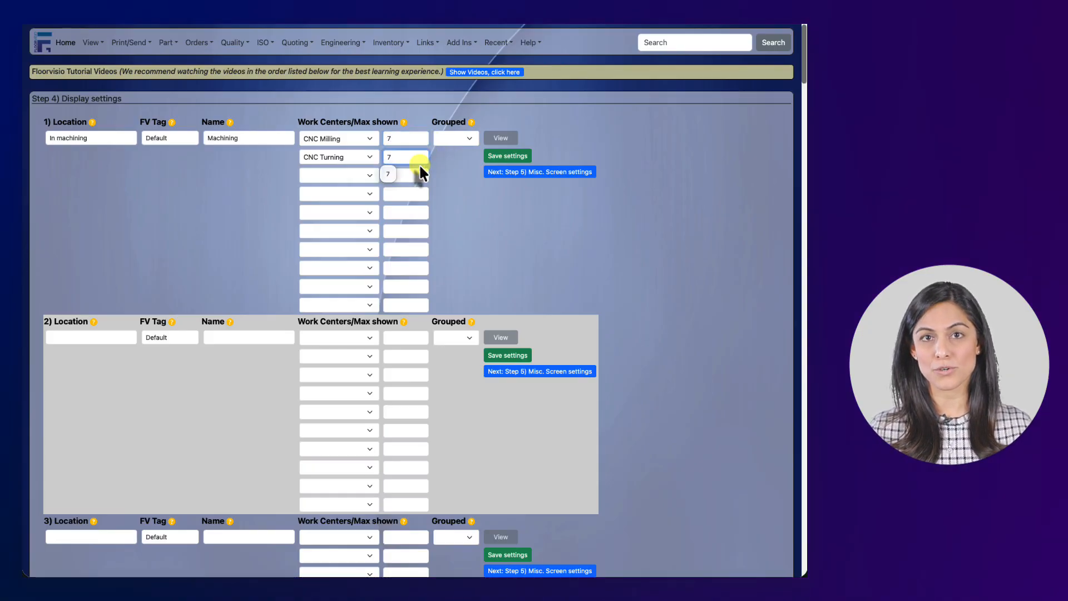
left_click(498, 233)
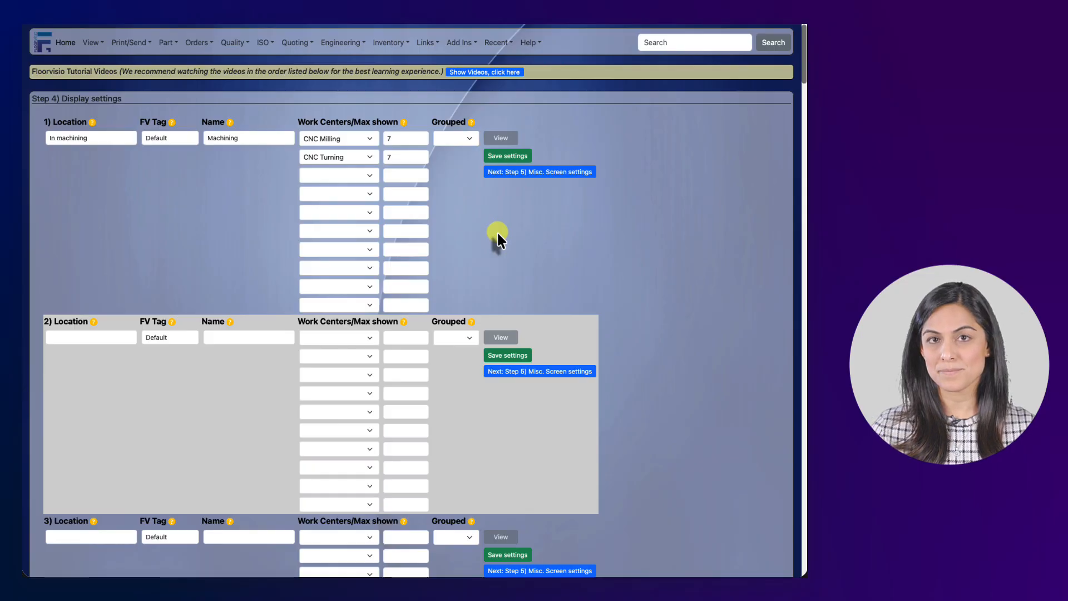
left_click(468, 139)
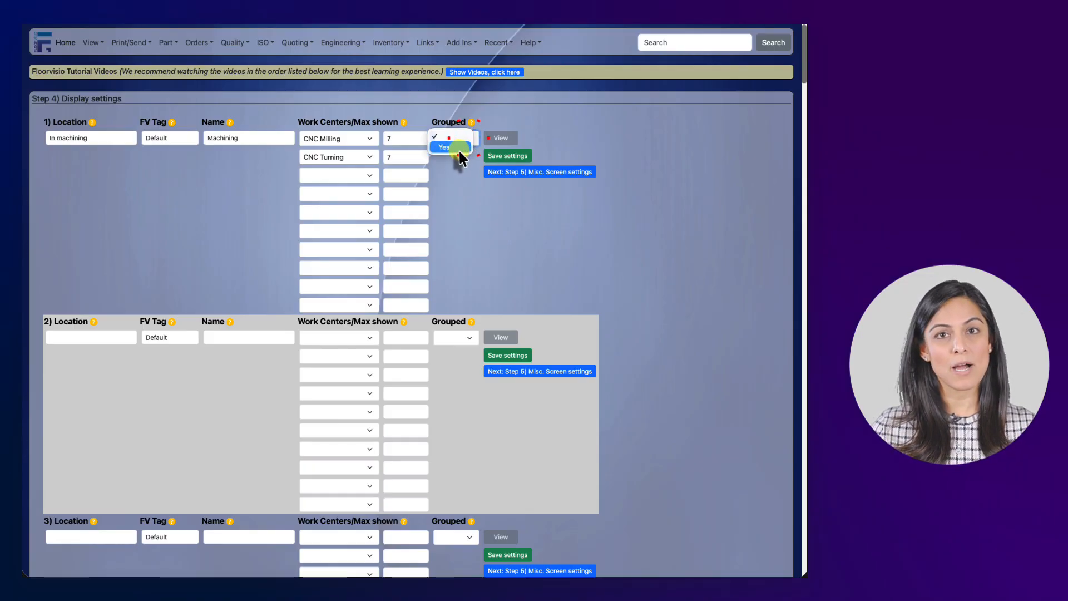
left_click(460, 177)
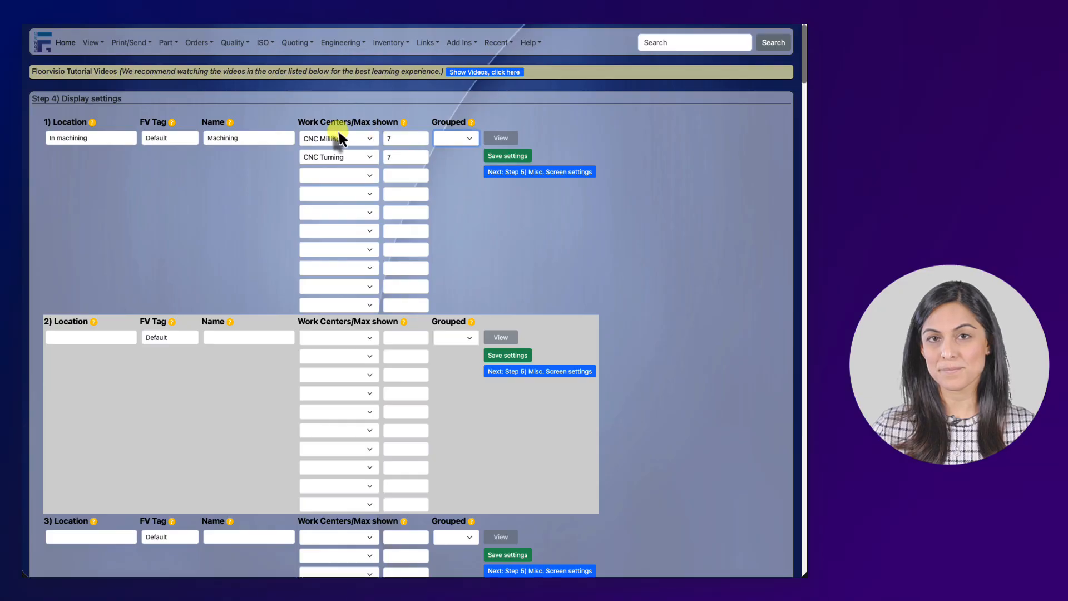
left_click(446, 142)
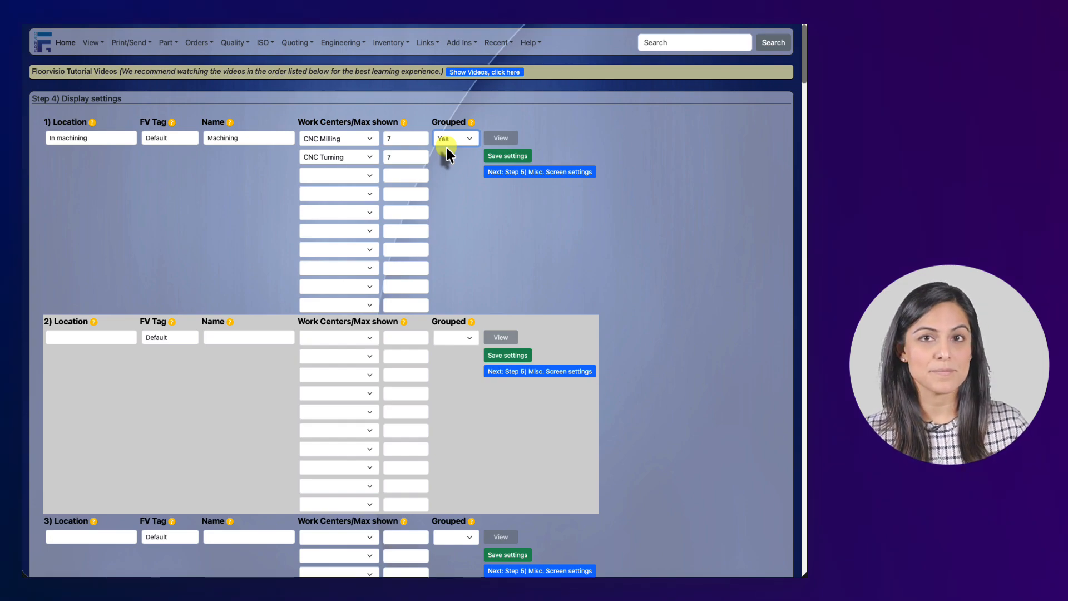
left_click(450, 125)
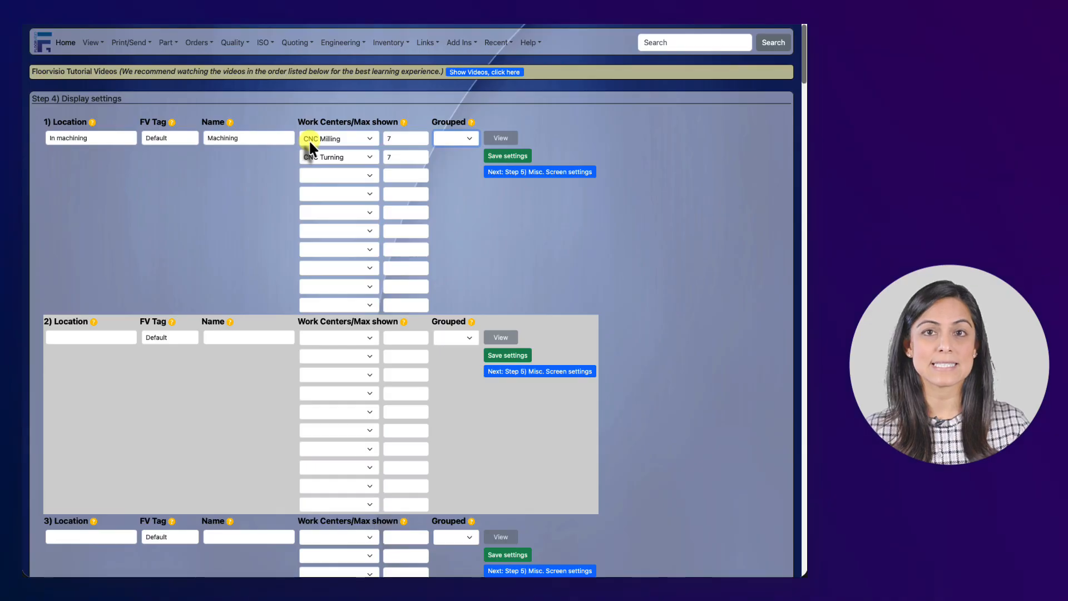
Save the first display's settings and view the Machining work center wall display
left_click(508, 157)
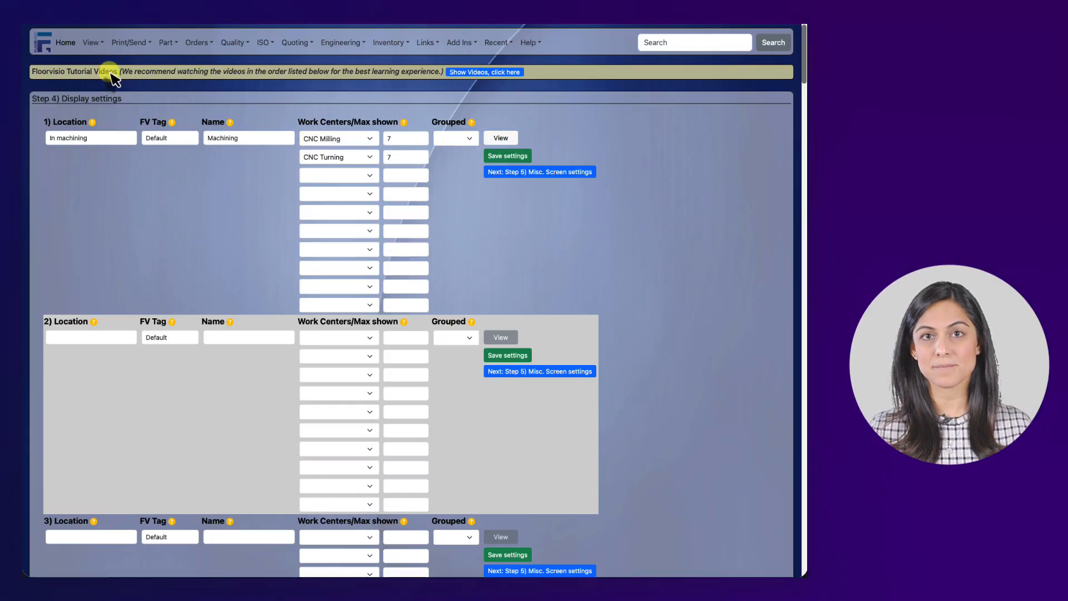
left_click(94, 43)
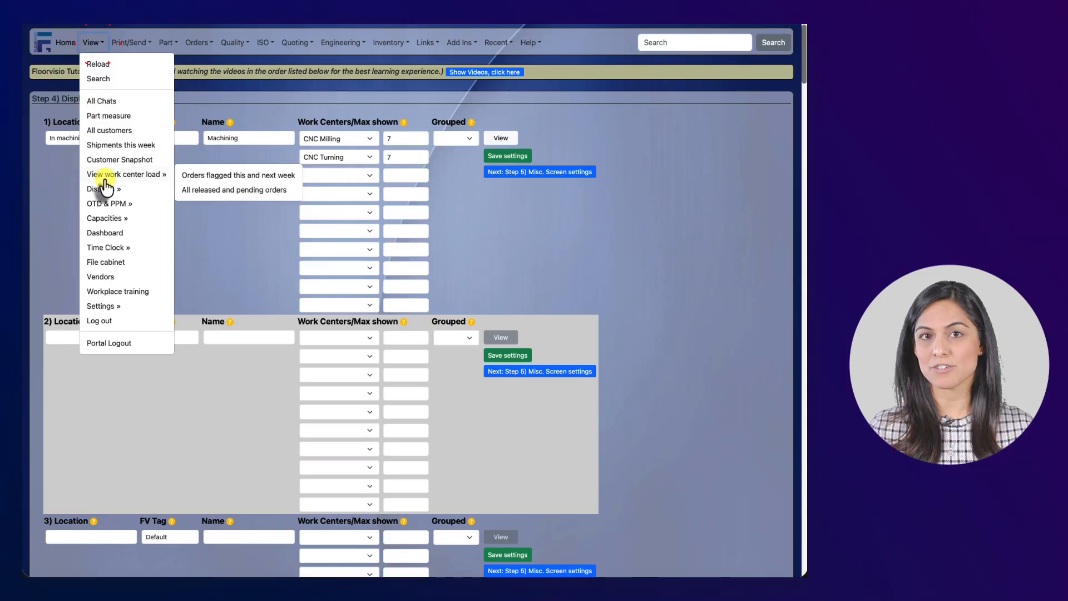
mouse_move(138, 192)
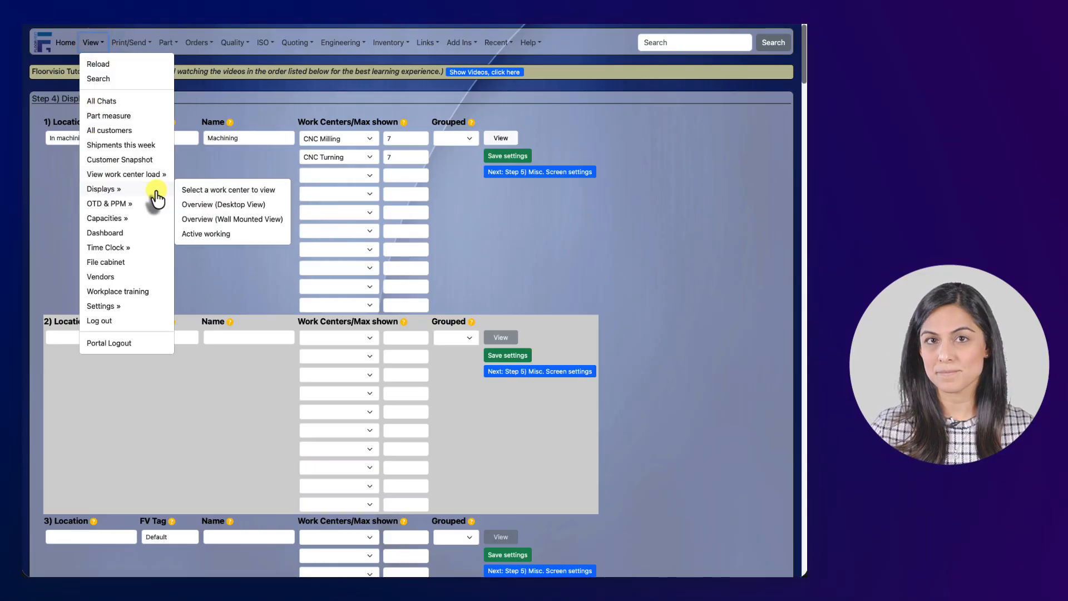
left_click(191, 190)
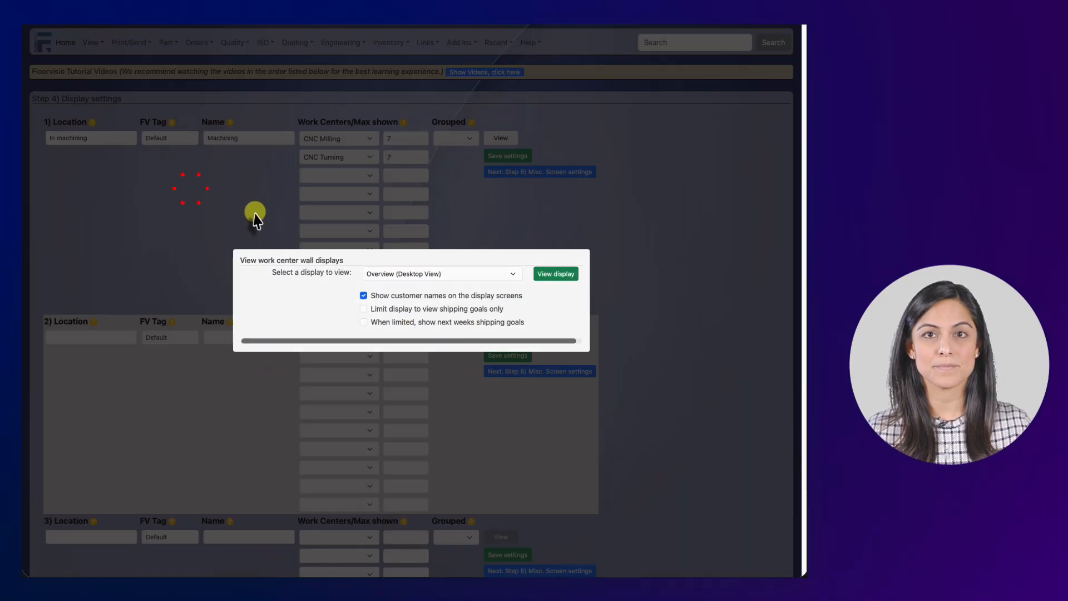
left_click(412, 275)
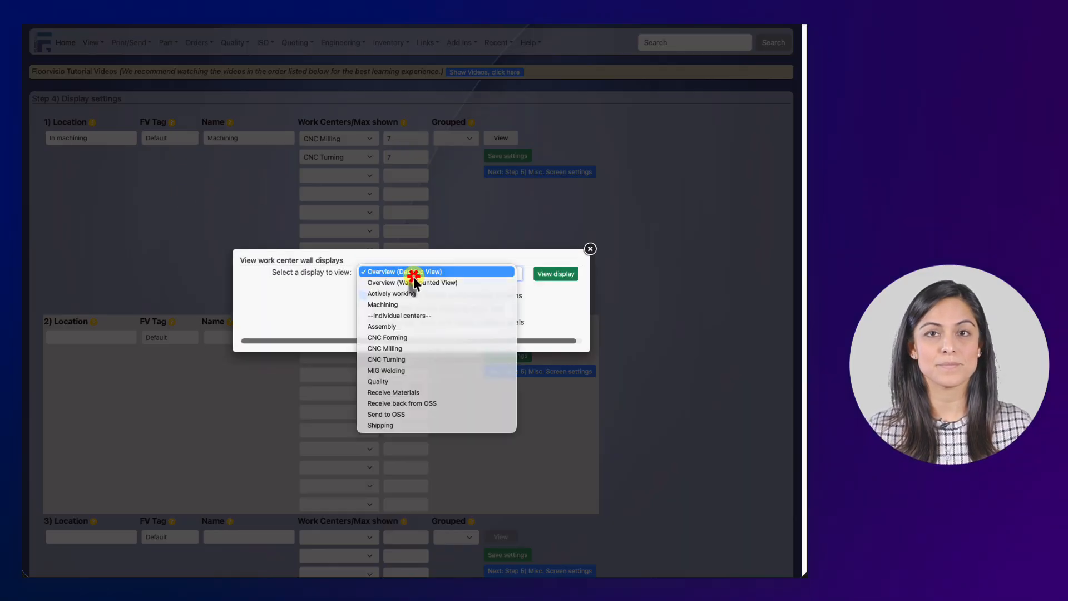
left_click(379, 305)
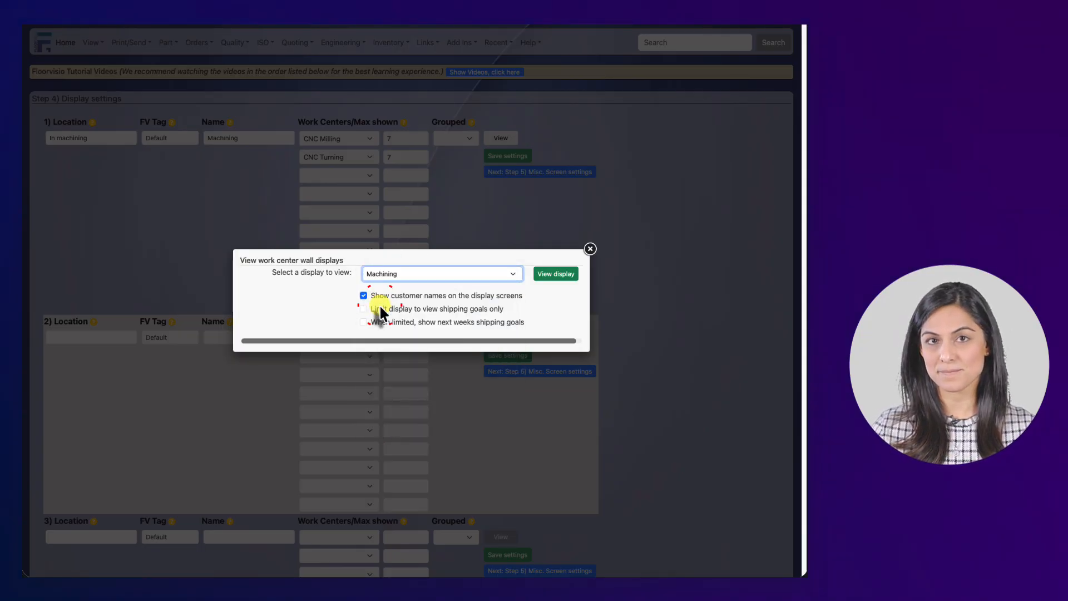
left_click(543, 276)
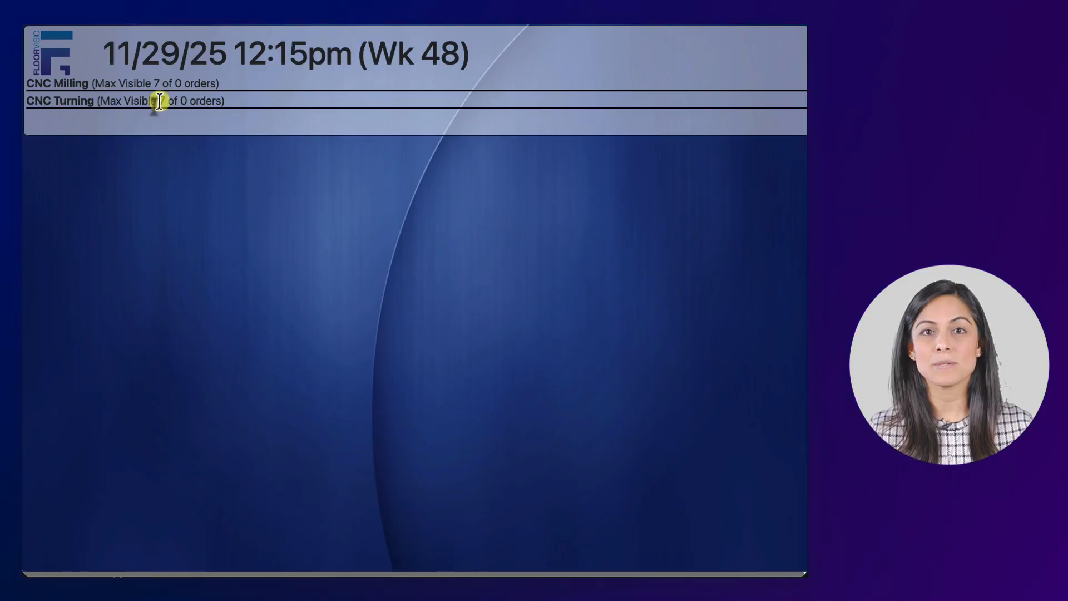
Set Grouped to Yes for the Machining display, save the settings, and check the Machining wall display again
left_click(415, 25)
left_click(450, 174)
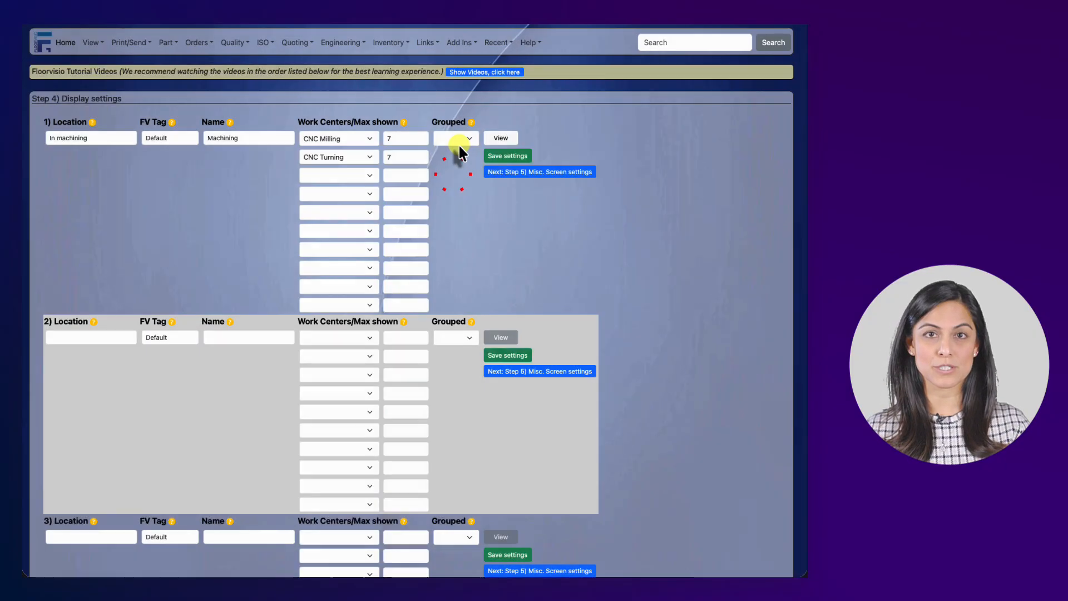
left_click(463, 138)
left_click(461, 146)
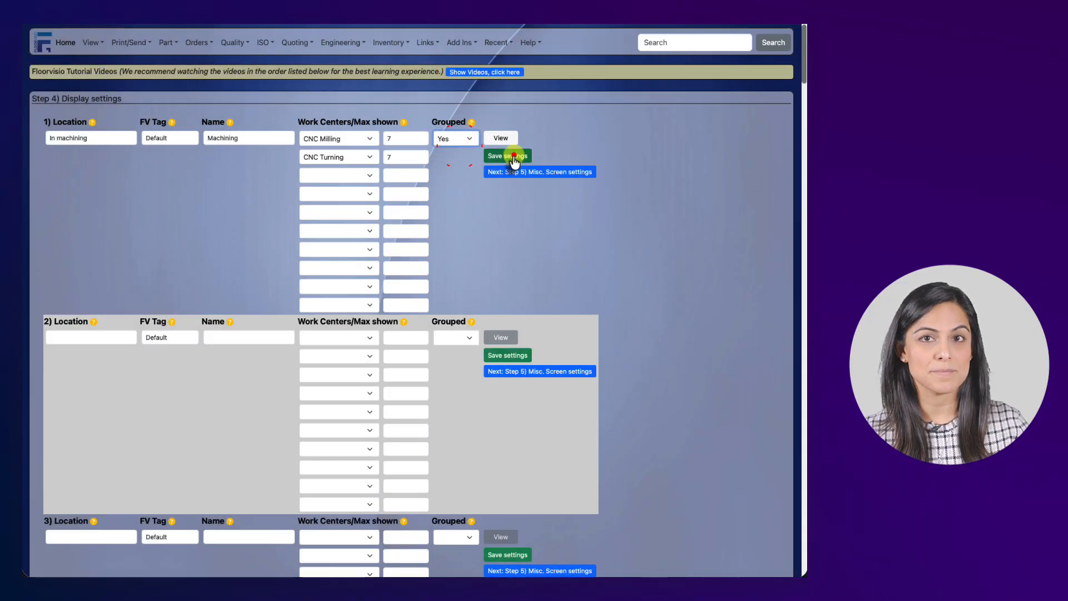
left_click(586, 26)
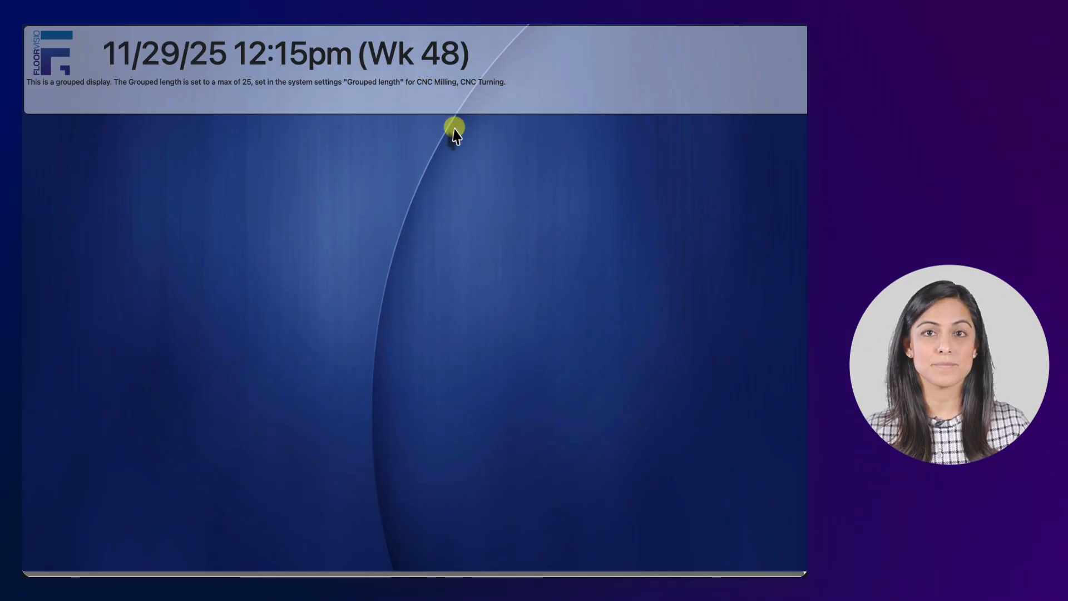
Return to the display settings, clear the Machining display's Grouped option, and save
left_click(515, 24)
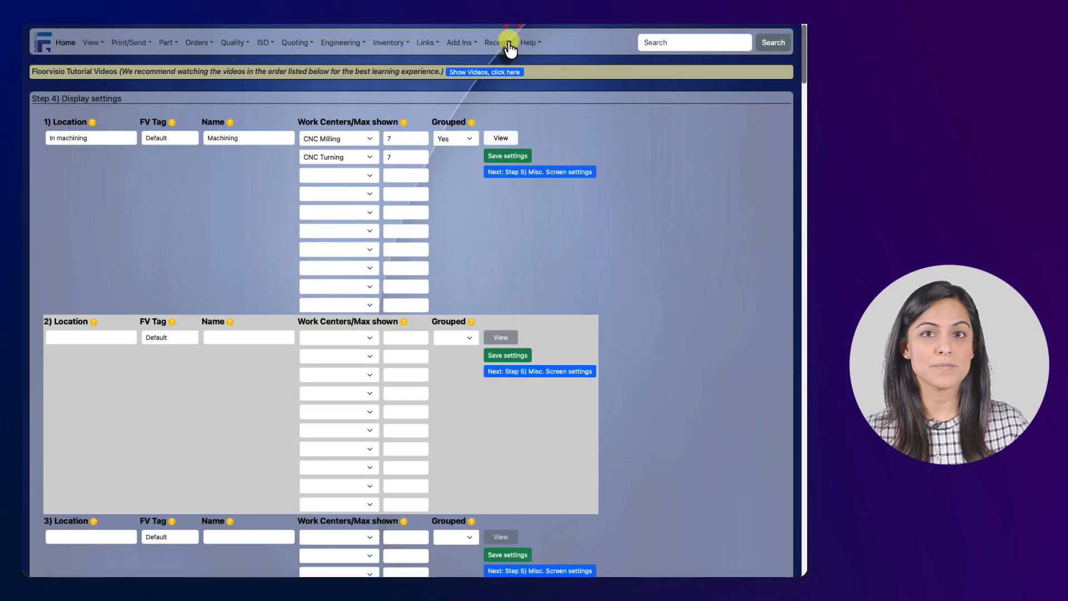
left_click(468, 134)
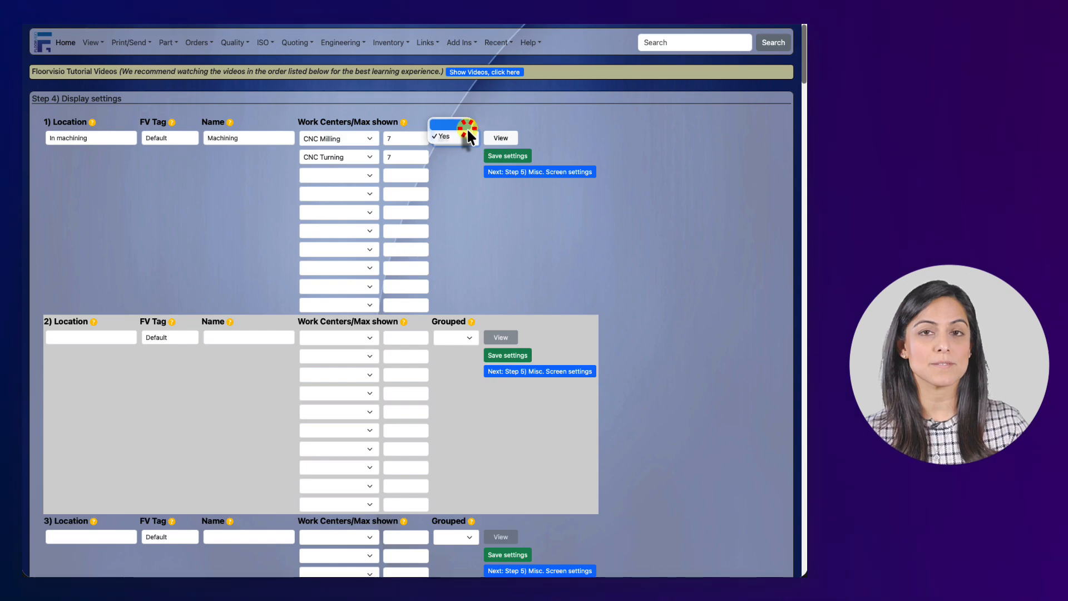
left_click(470, 136)
left_click(491, 156)
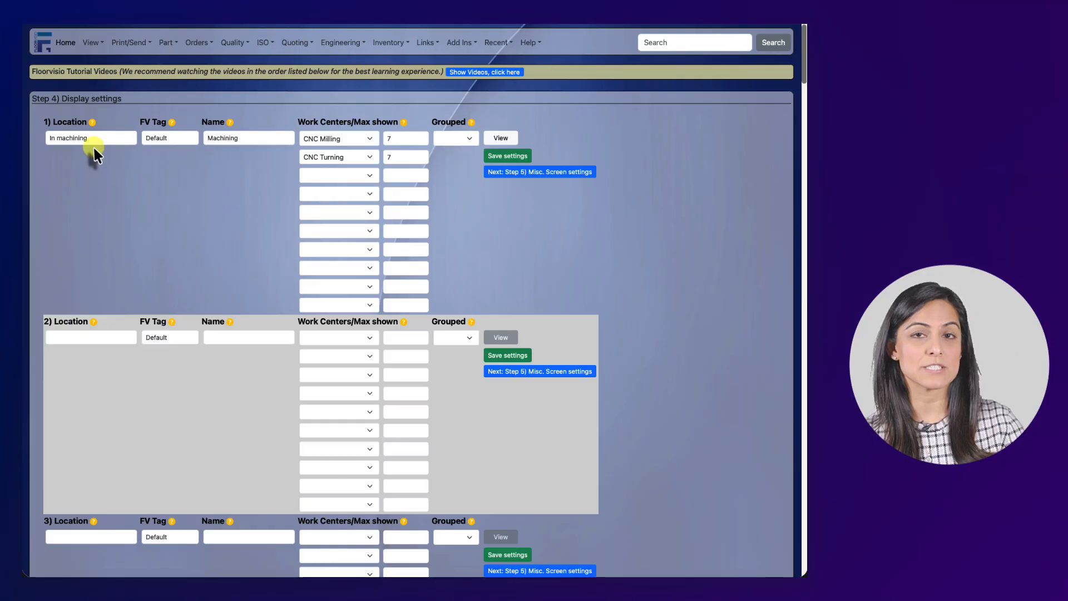
Set the second display's location to "In shipping", keeping its FV tag as Default
scroll(146, 203, "down", 2)
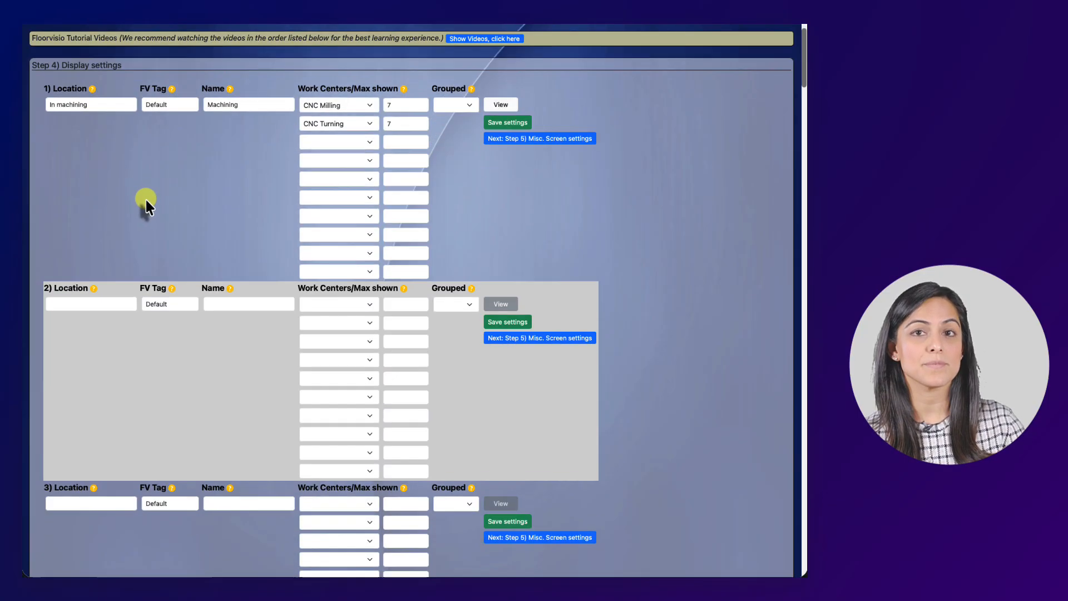
scroll(146, 200, "down", 2)
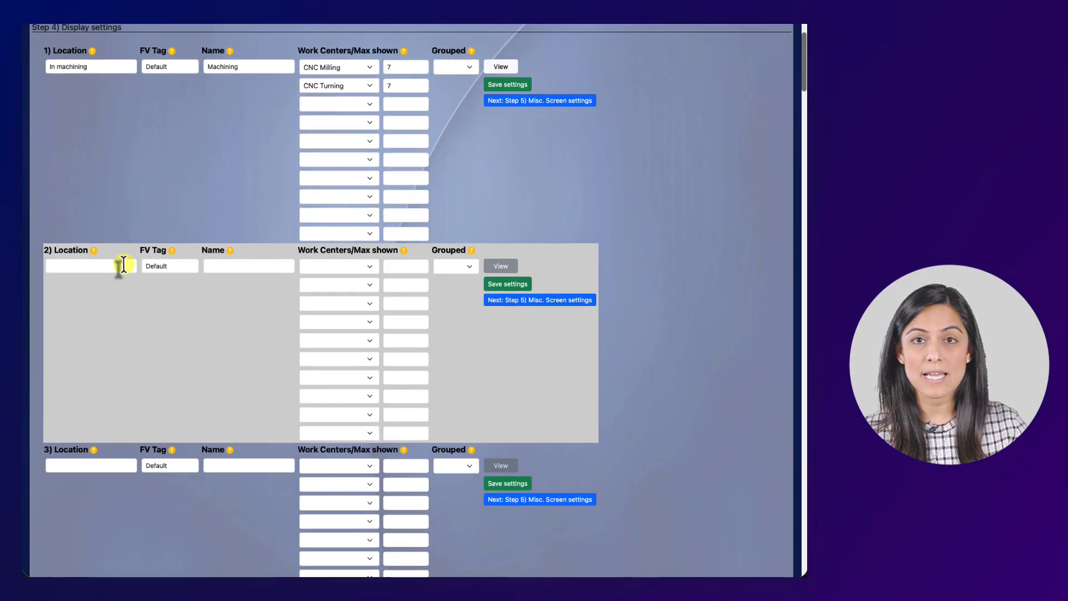
left_click(123, 265)
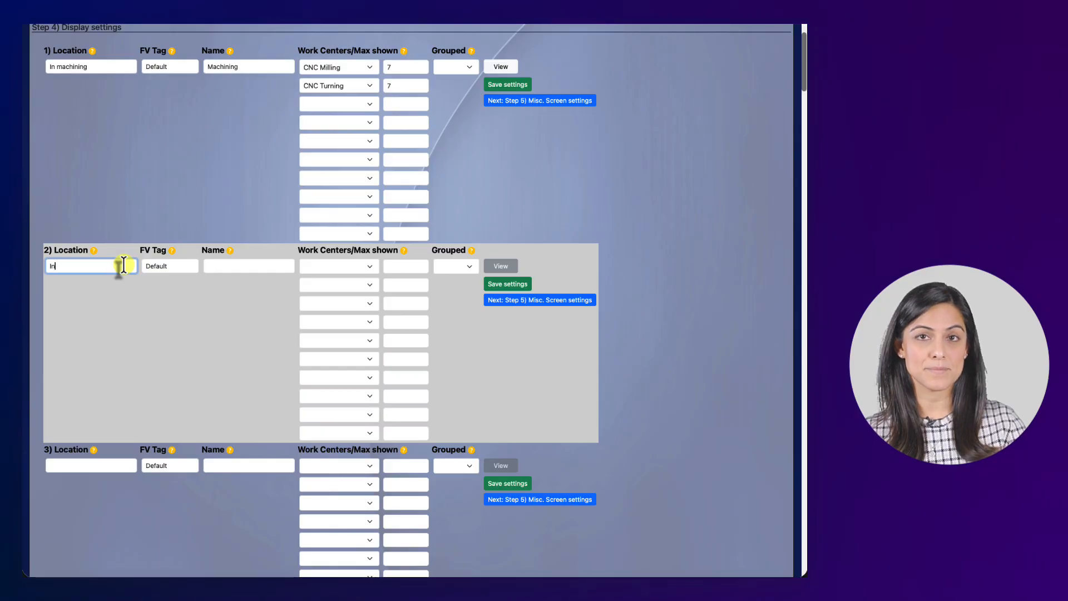
key("Tab")
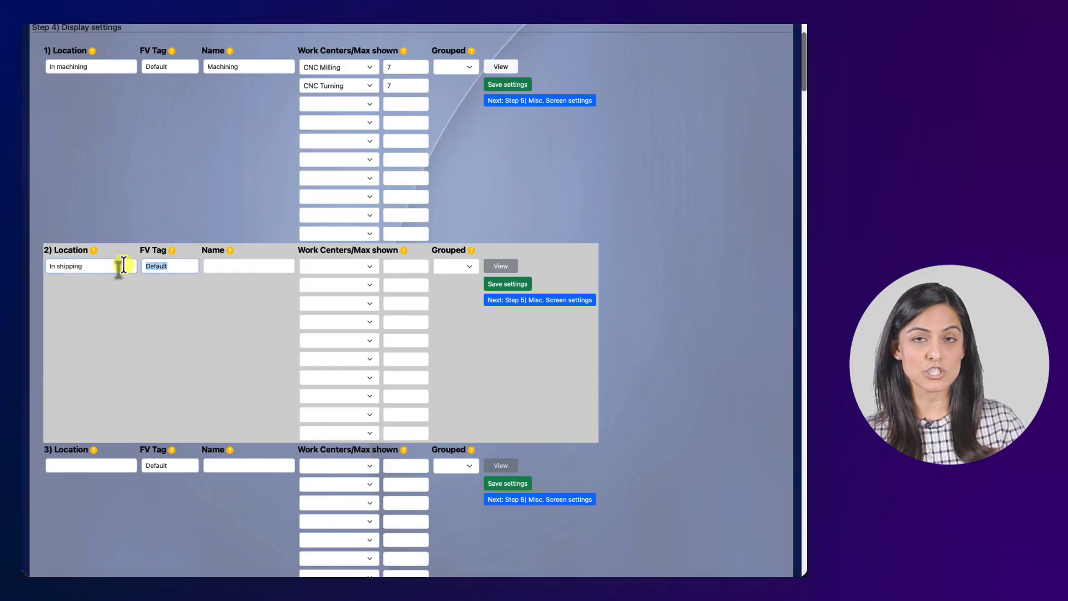
Name the second display Shipping and assign the work centers Shipping, Receive Materials, Send to OSS and Receive back from OSS
key("Tab")
type("Shipping")
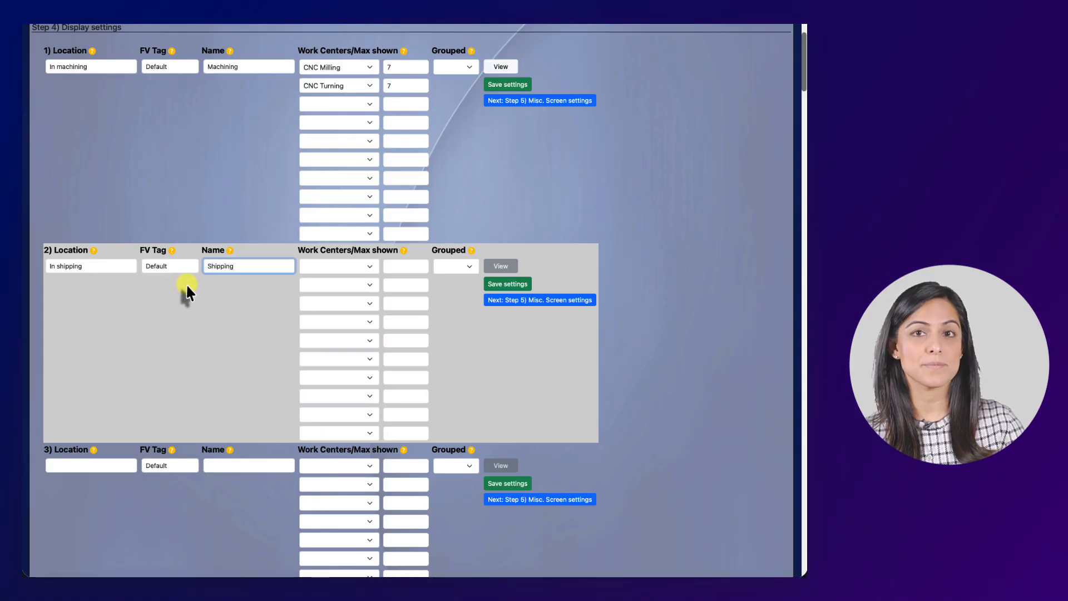
left_click(321, 266)
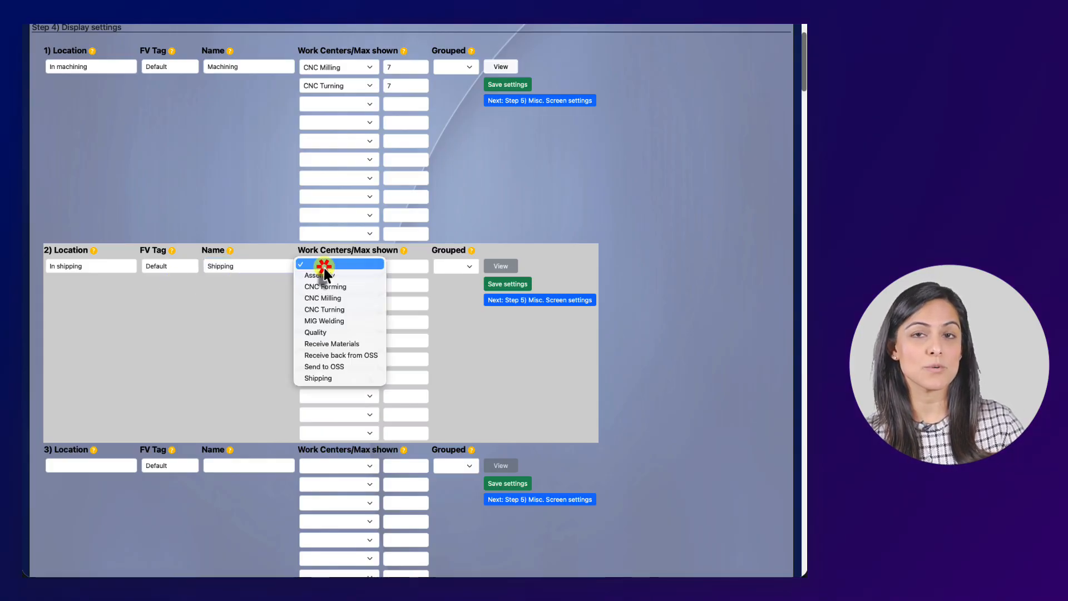
left_click(323, 379)
left_click(354, 289)
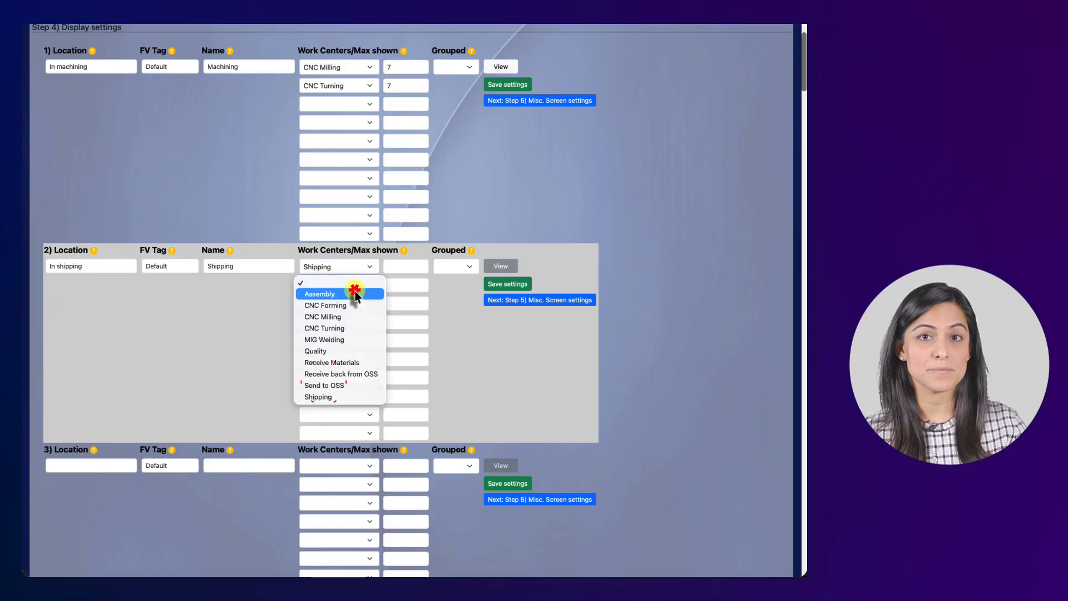
left_click(339, 363)
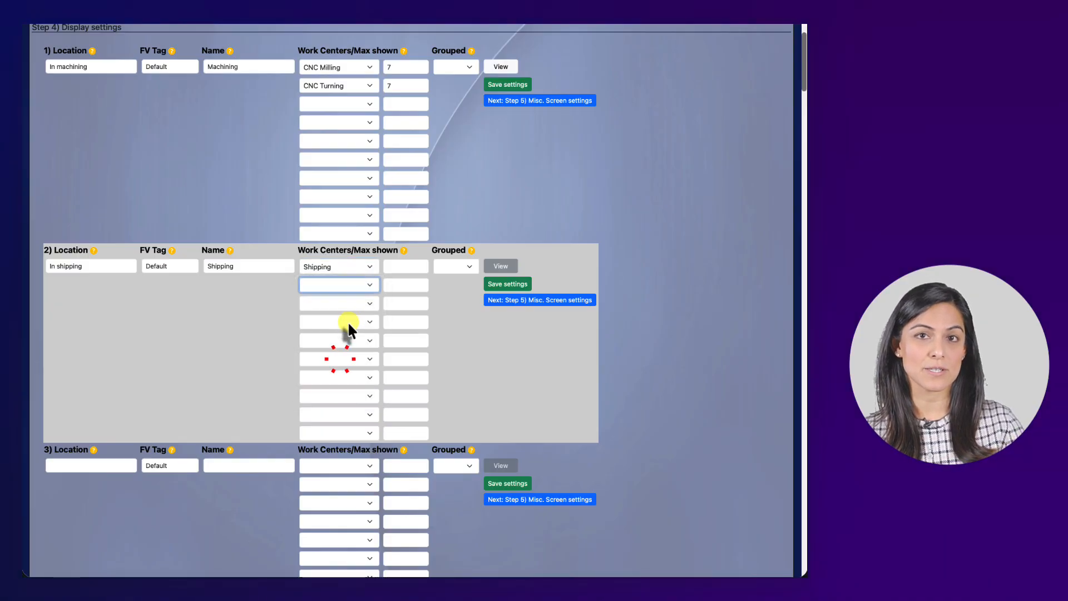
left_click(356, 304)
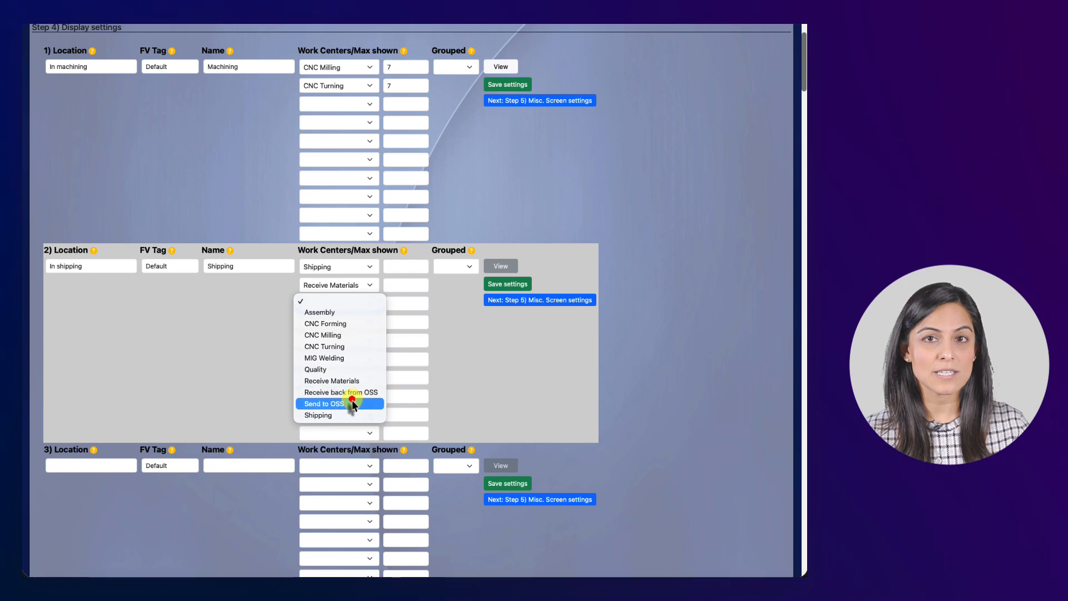
left_click(352, 404)
left_click(367, 322)
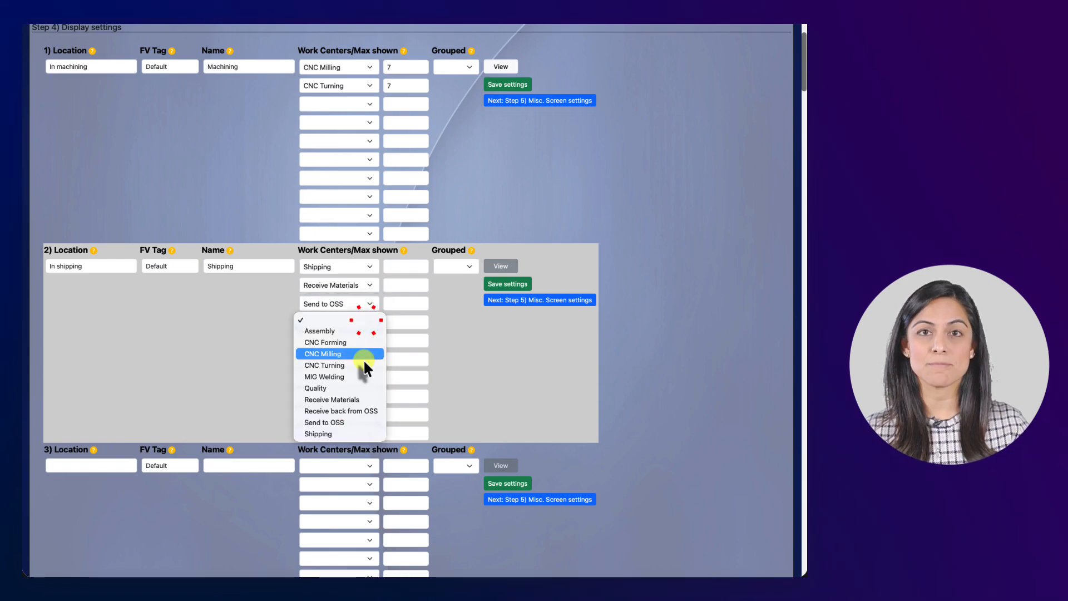
left_click(365, 410)
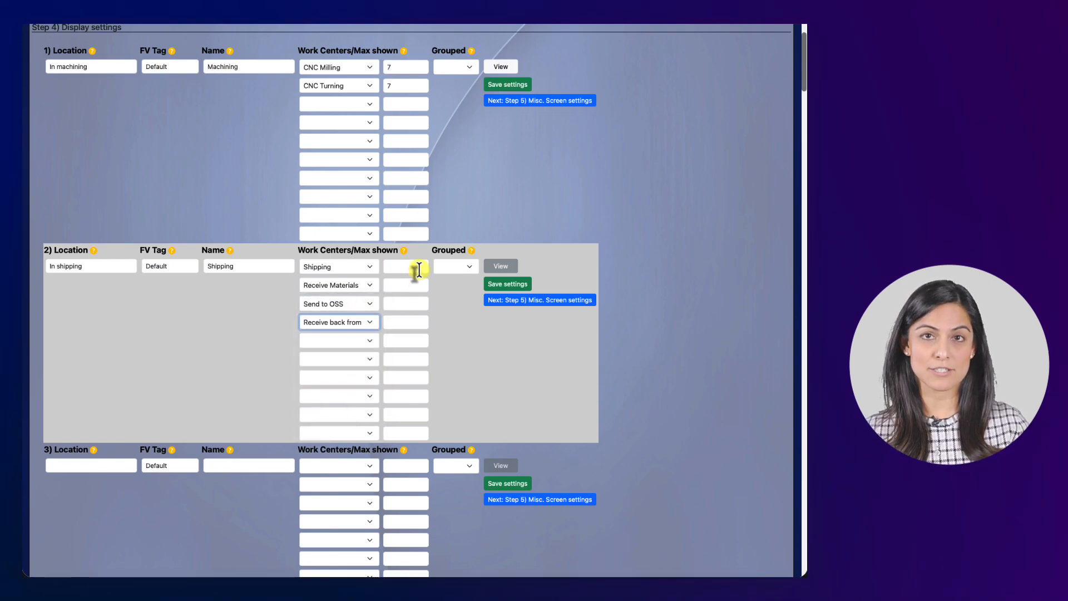
Set the maximum shown to 5 for each of the second display's four work centers and save its settings
left_click(419, 269)
type("5")
left_click(411, 284)
type("5")
left_click(414, 304)
type("5")
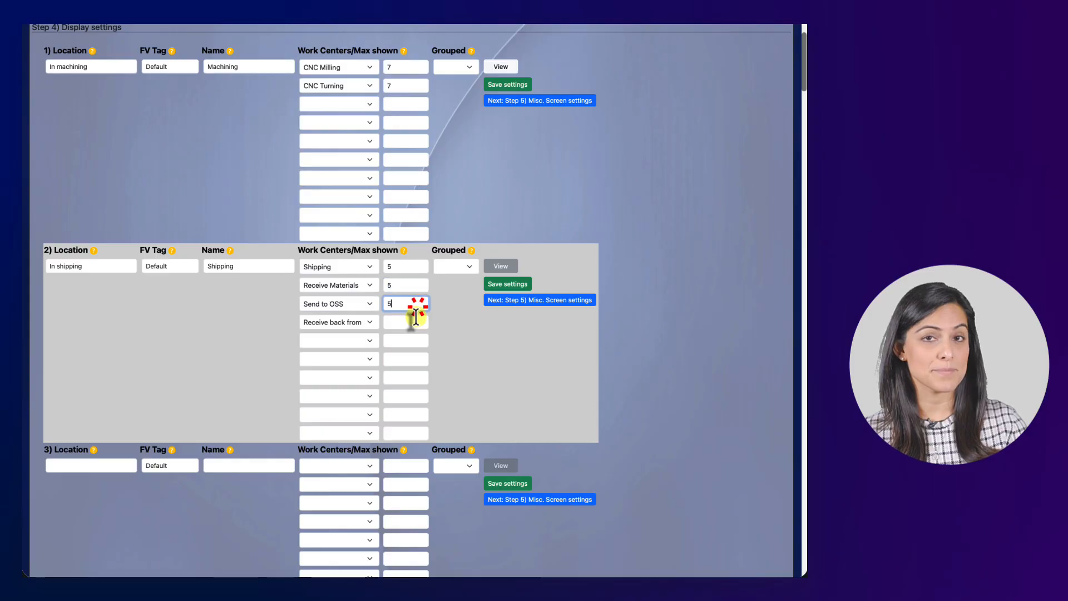
left_click(414, 322)
type("5")
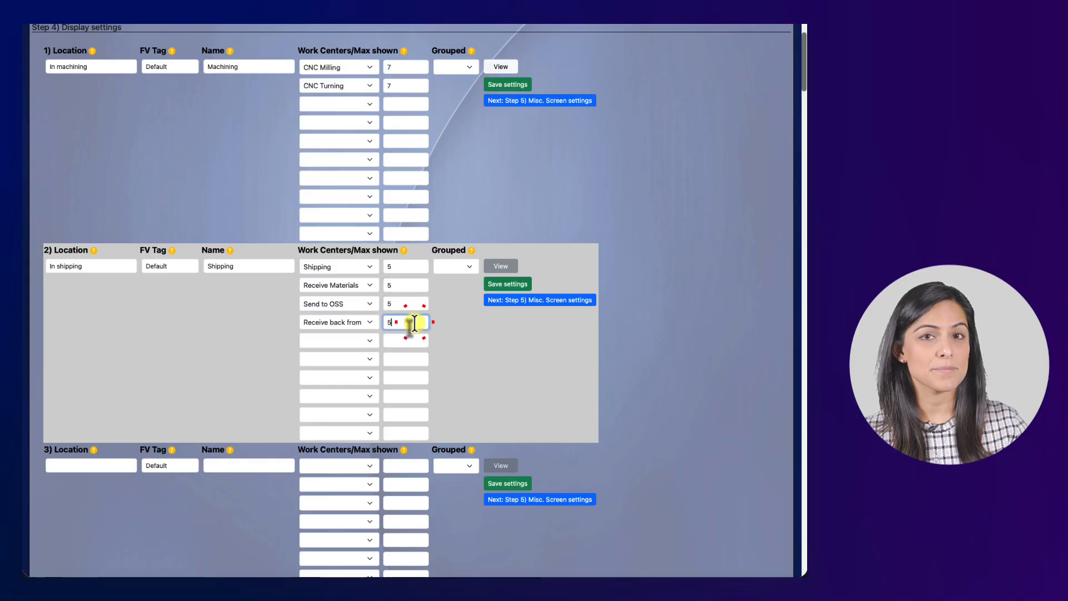
left_click(528, 282)
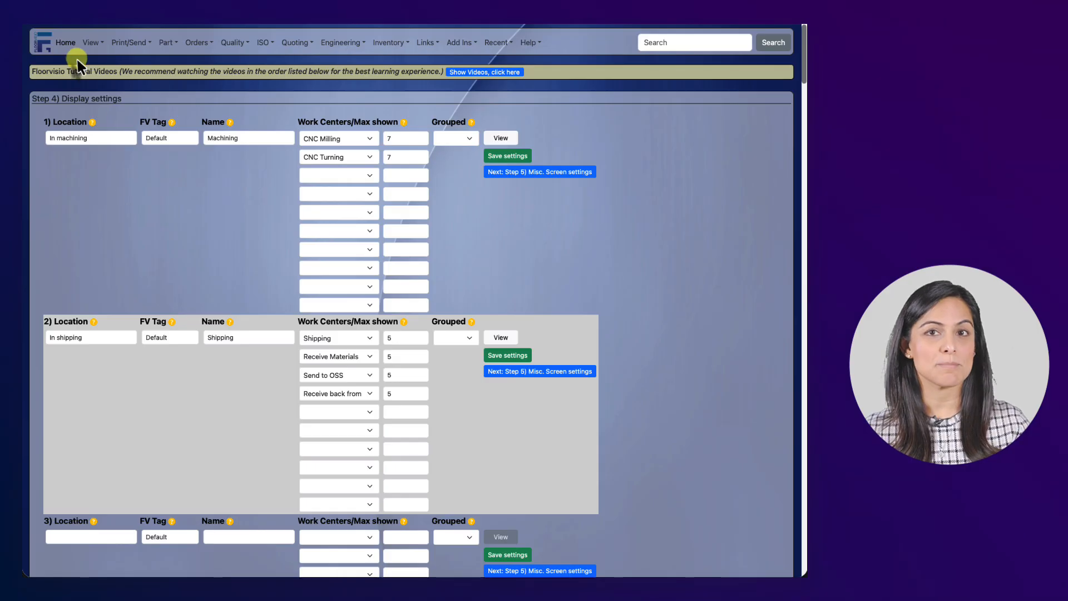
View the newly configured Shipping work center wall display, not the individual center, and return to the display settings
left_click(88, 44)
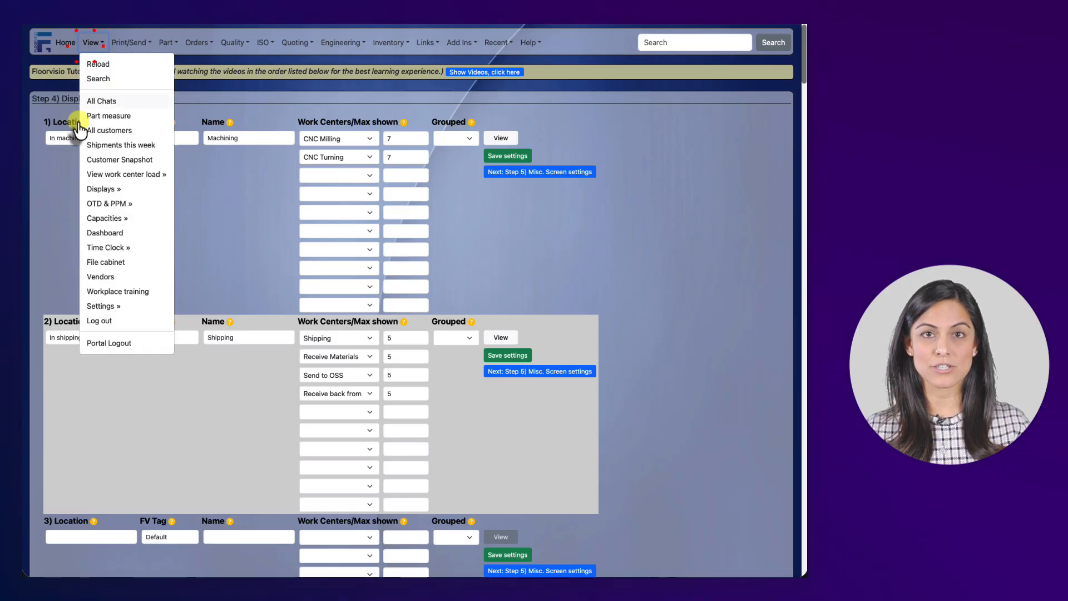
mouse_move(94, 190)
left_click(182, 193)
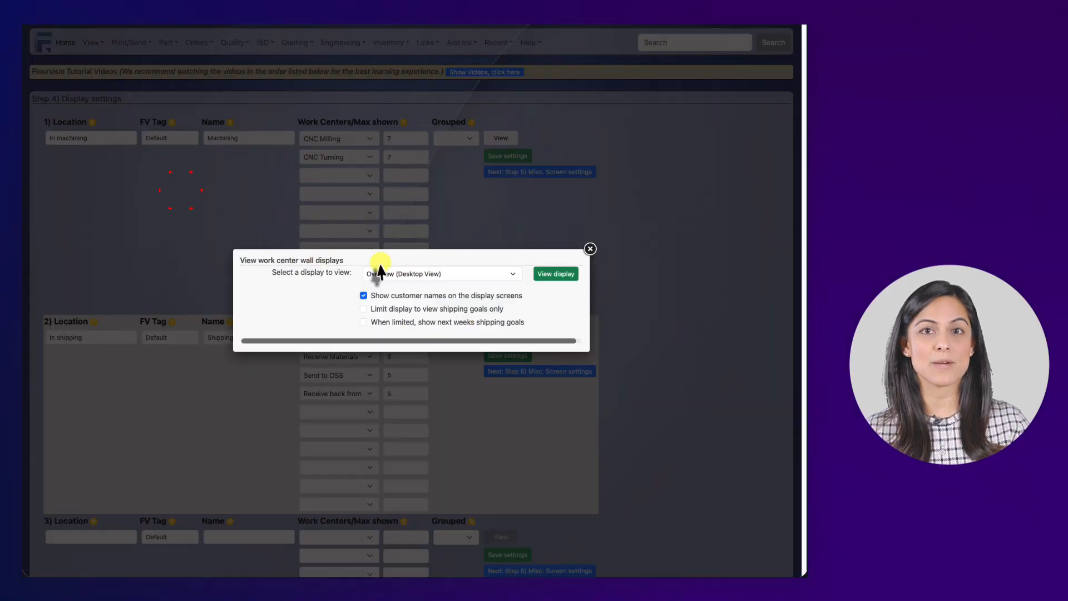
left_click(384, 274)
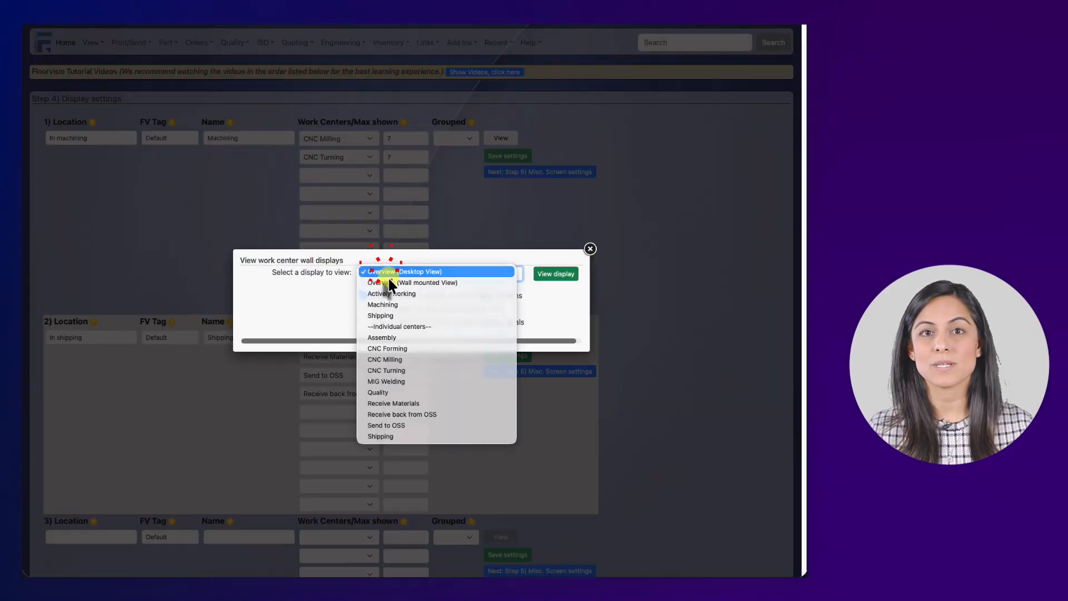
left_click(400, 315)
left_click(554, 276)
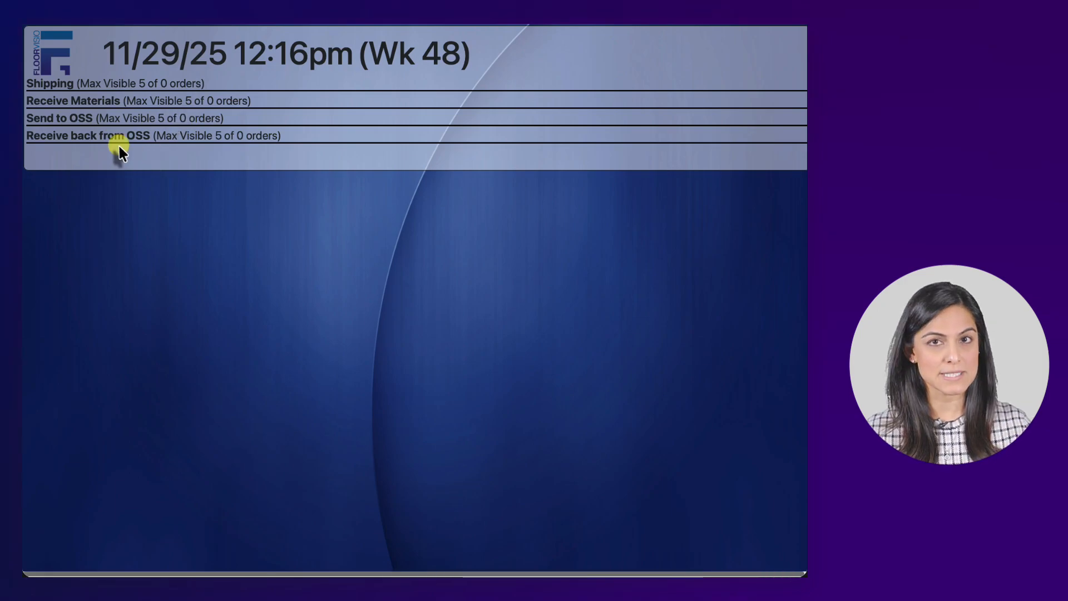
left_click(507, 23)
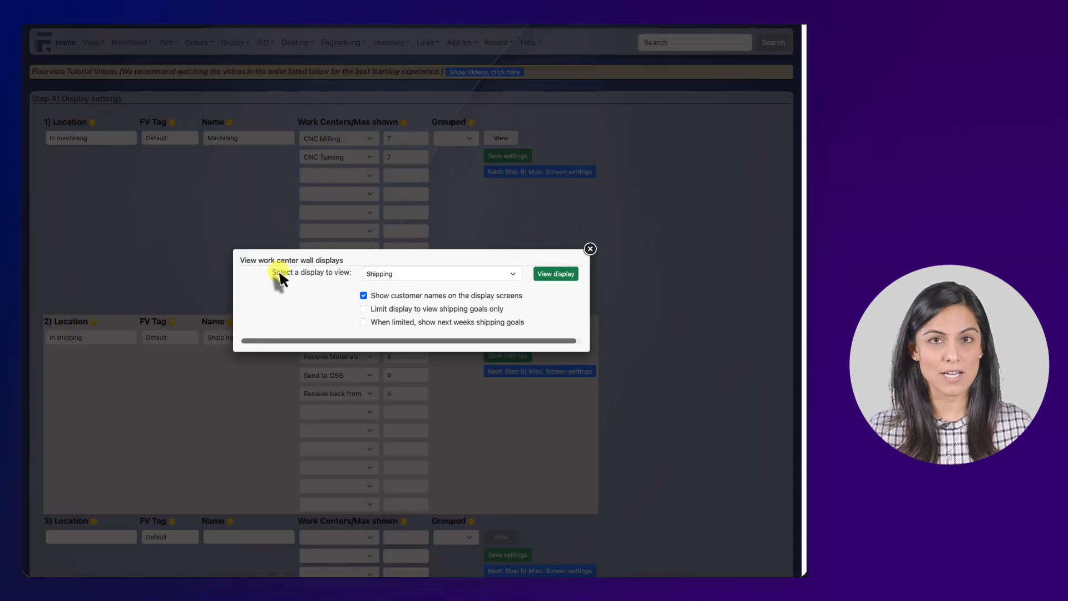
left_click(272, 220)
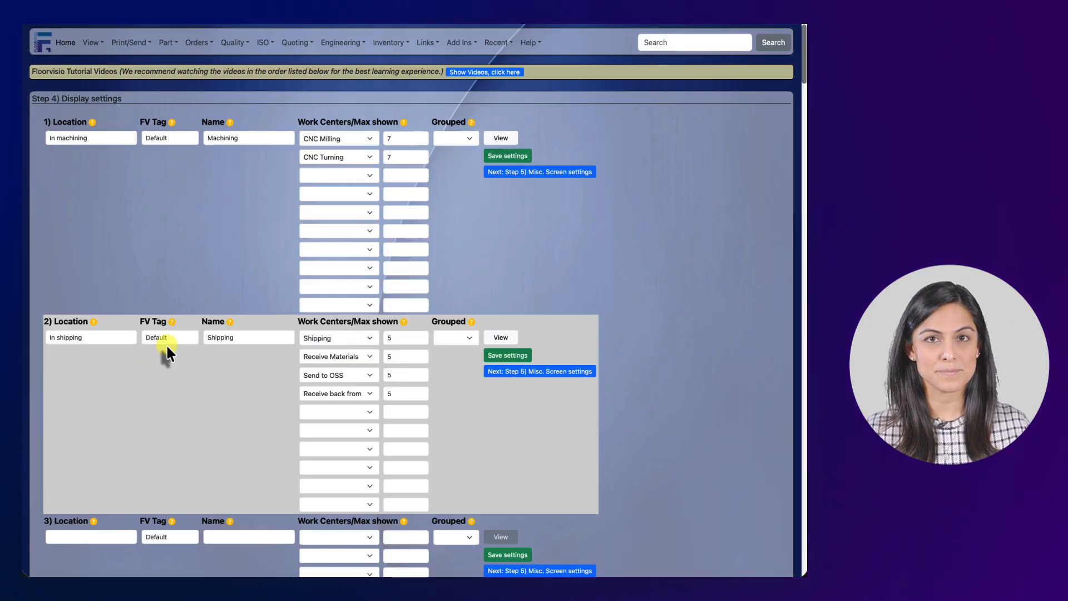
Set the third display's location to "In Quality" and its name to Quality, keeping the Default FV tag
scroll(166, 349, "down", 2)
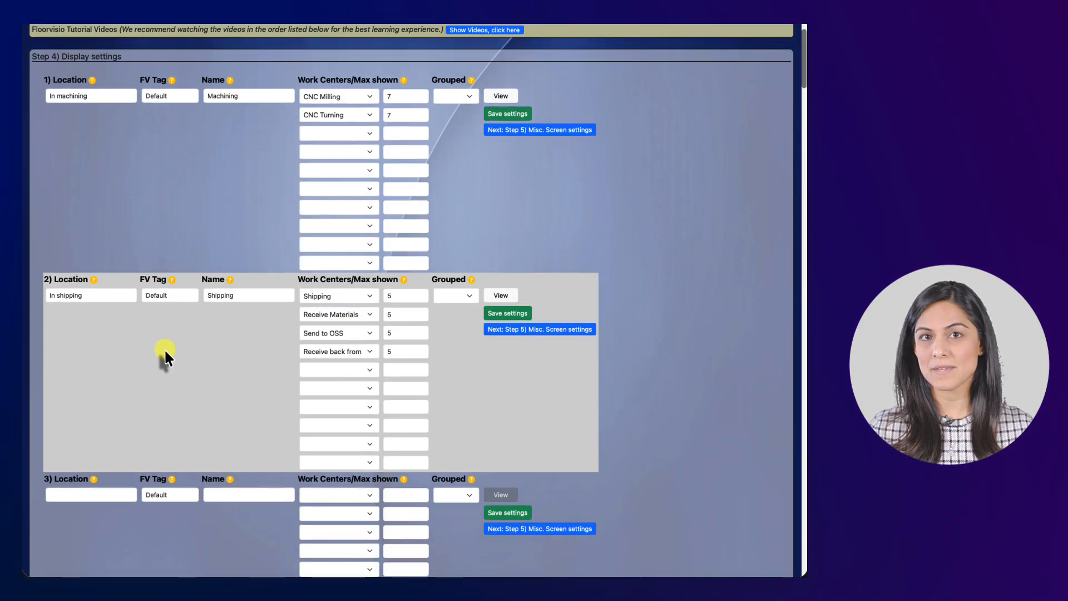
left_click(112, 493)
type("In Qu")
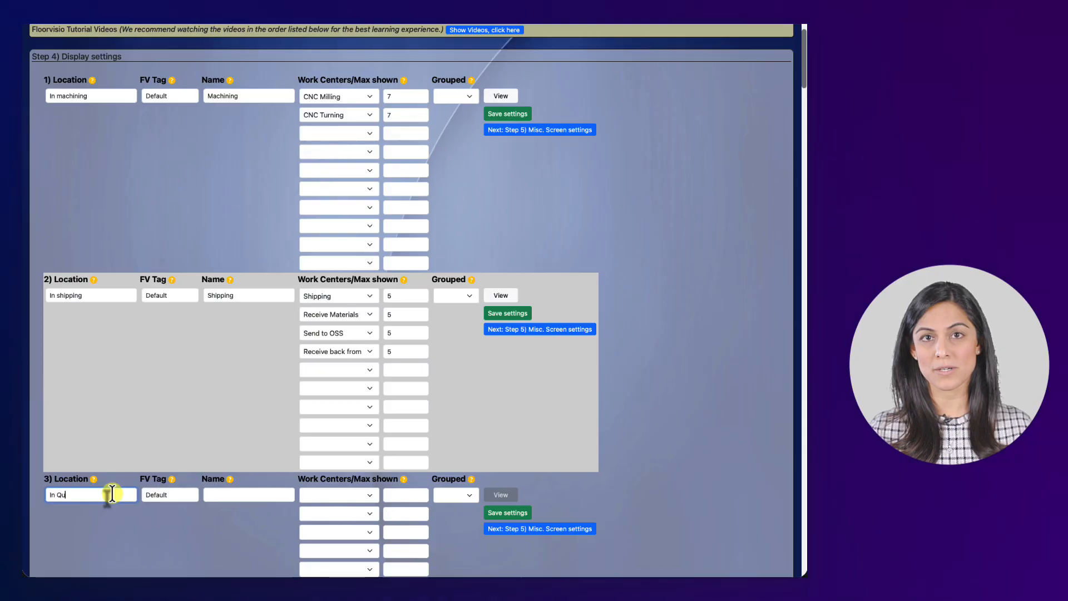
type("ality")
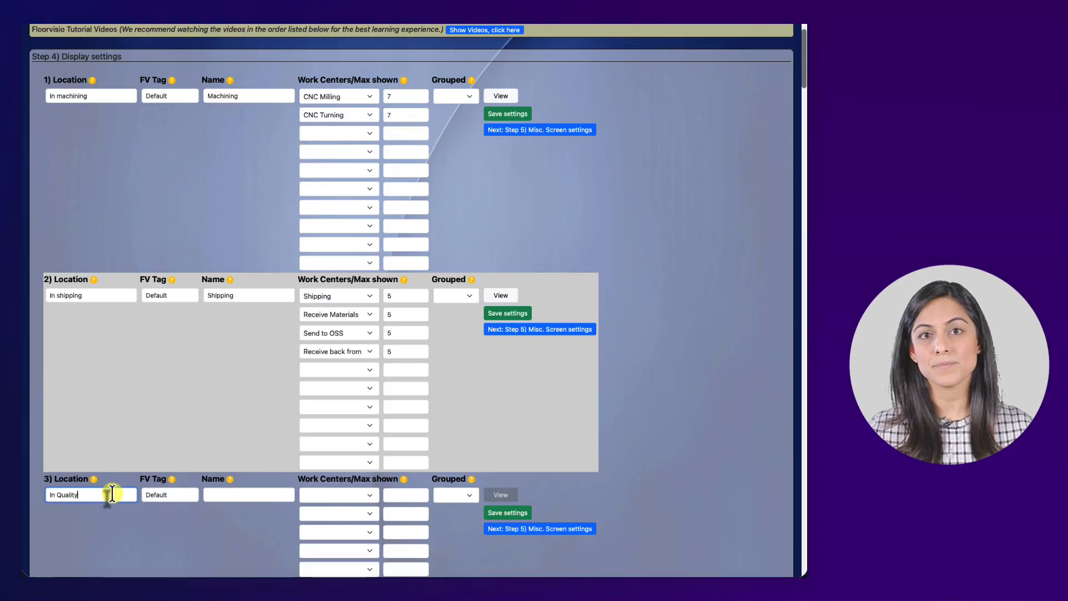
key("Tab")
key("Tab")
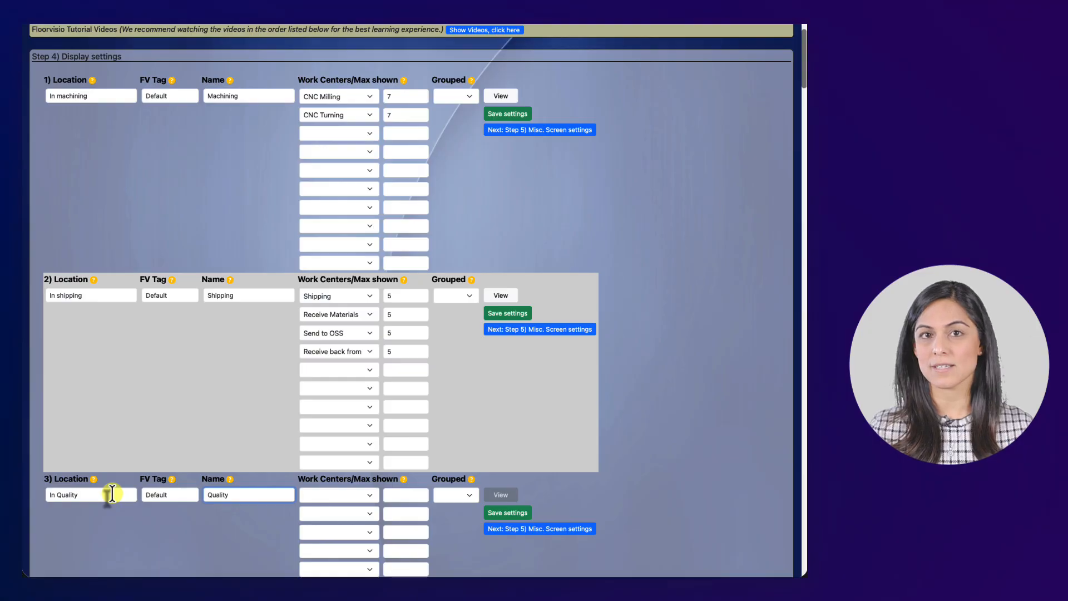
Assign the Quality work center to the third display with a maximum shown of 100, and save its settings
left_click(318, 495)
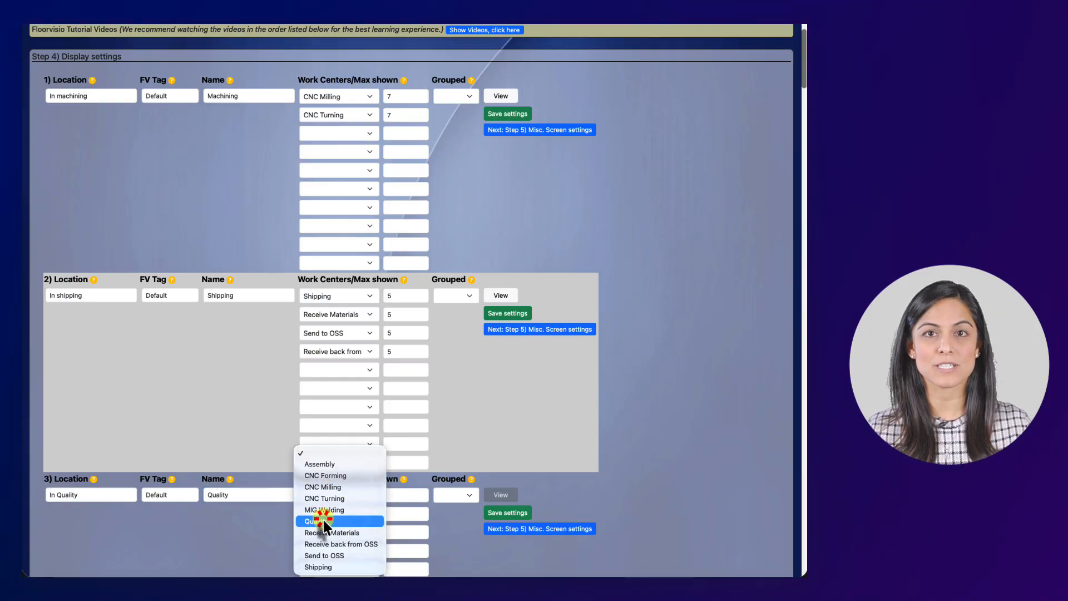
left_click(322, 518)
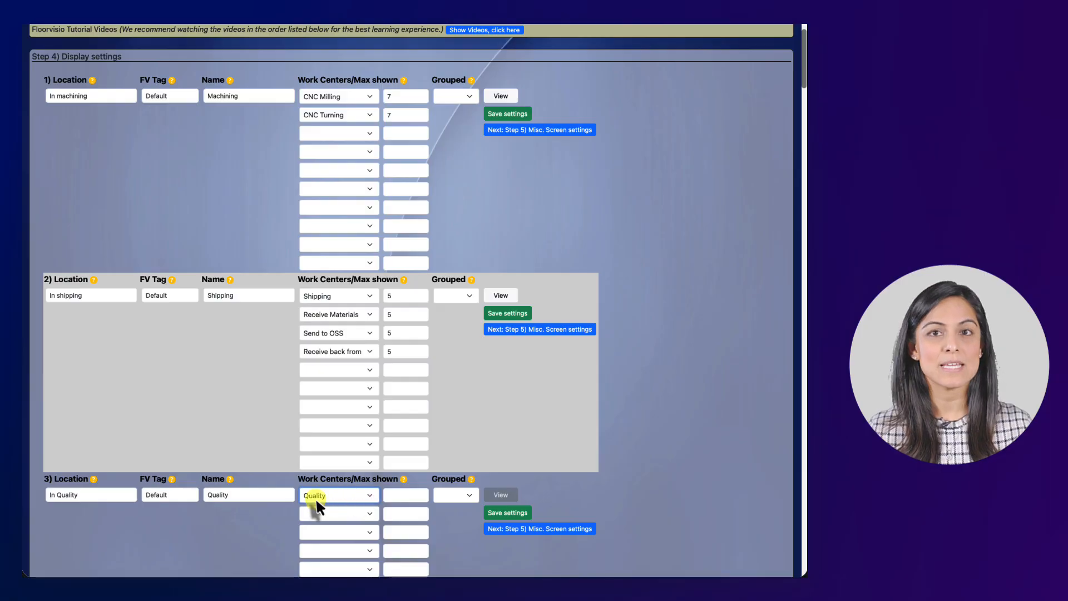
left_click(408, 495)
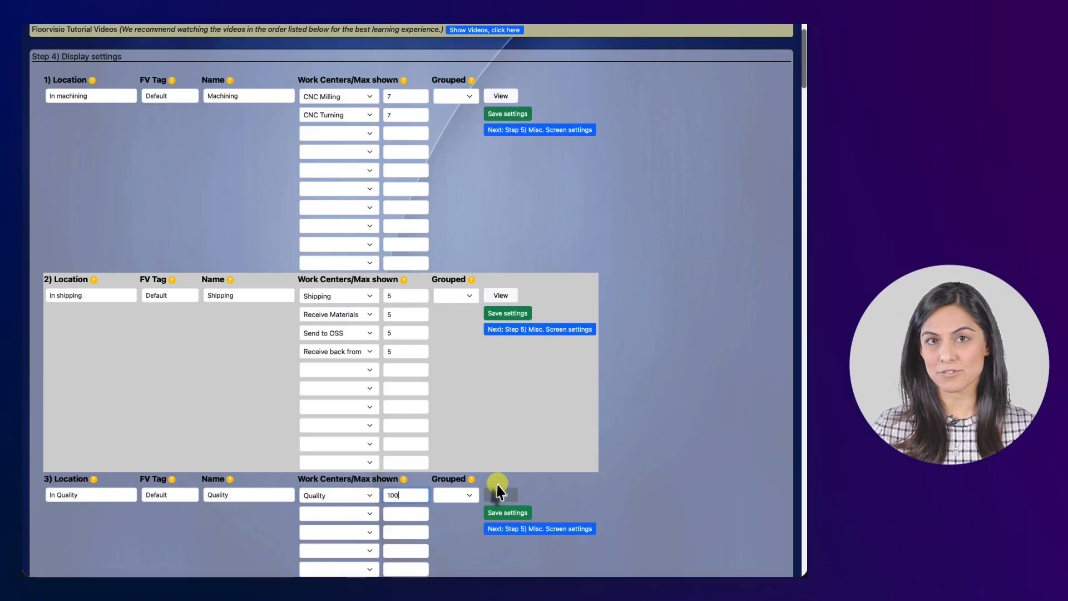
left_click(504, 512)
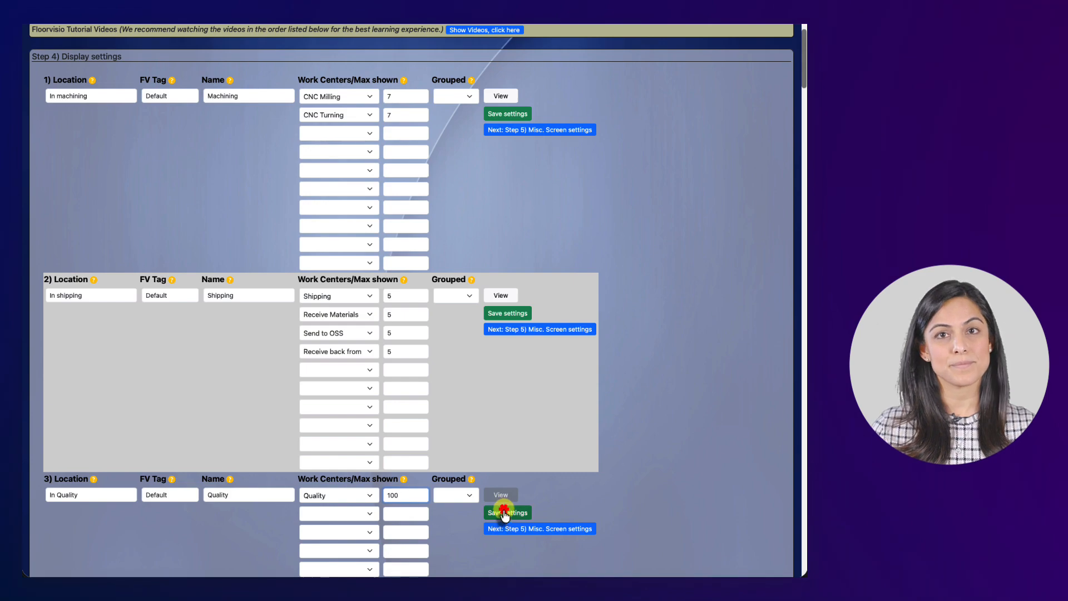
View the newly configured Quality work center wall display, not the individual center, and return to the display settings
left_click(91, 43)
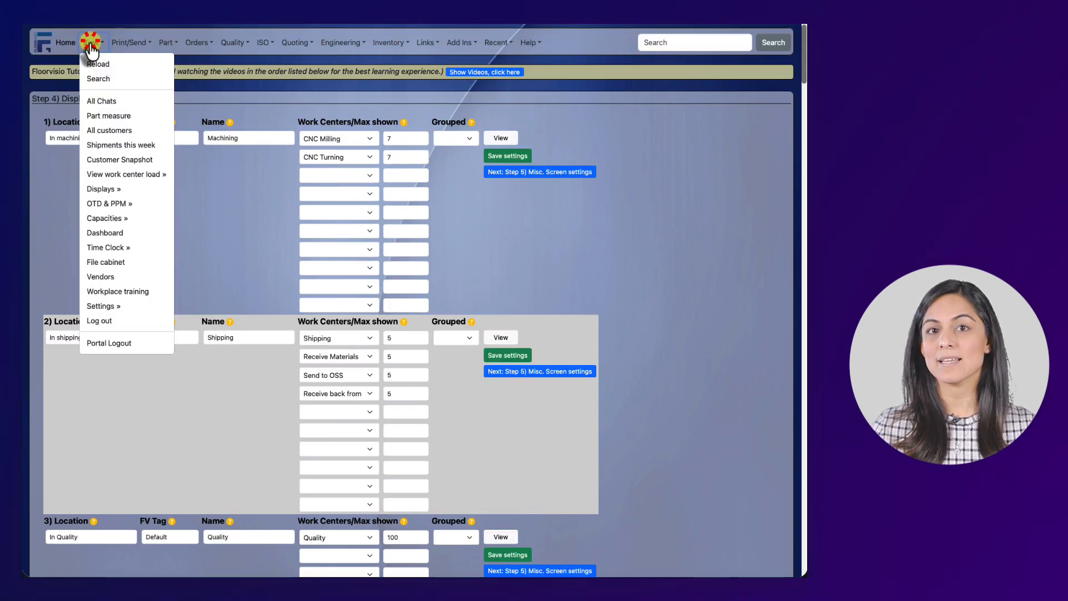
mouse_move(103, 189)
left_click(198, 203)
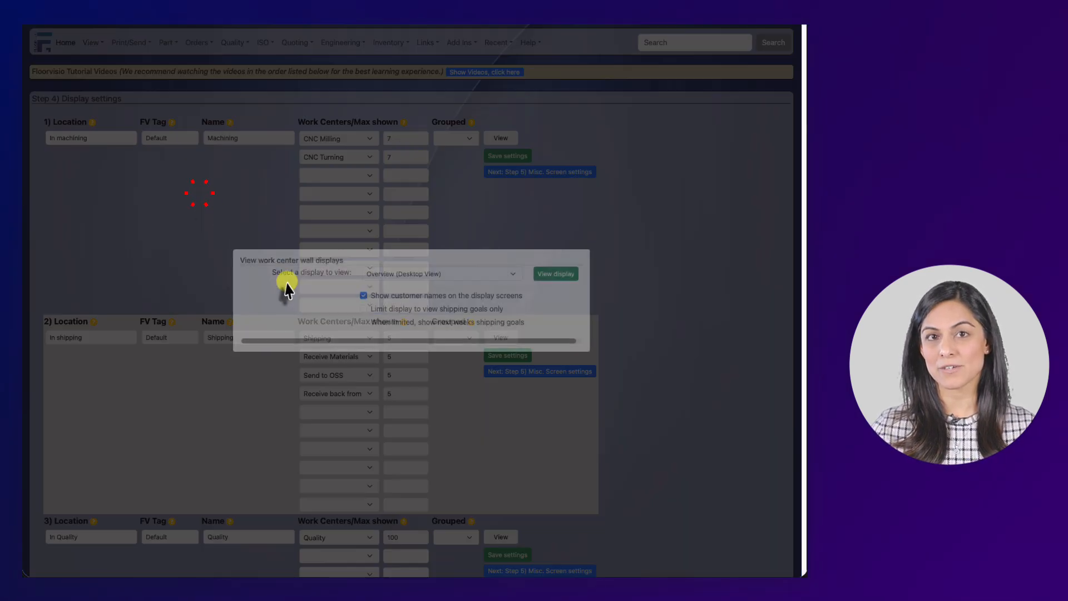
left_click(417, 273)
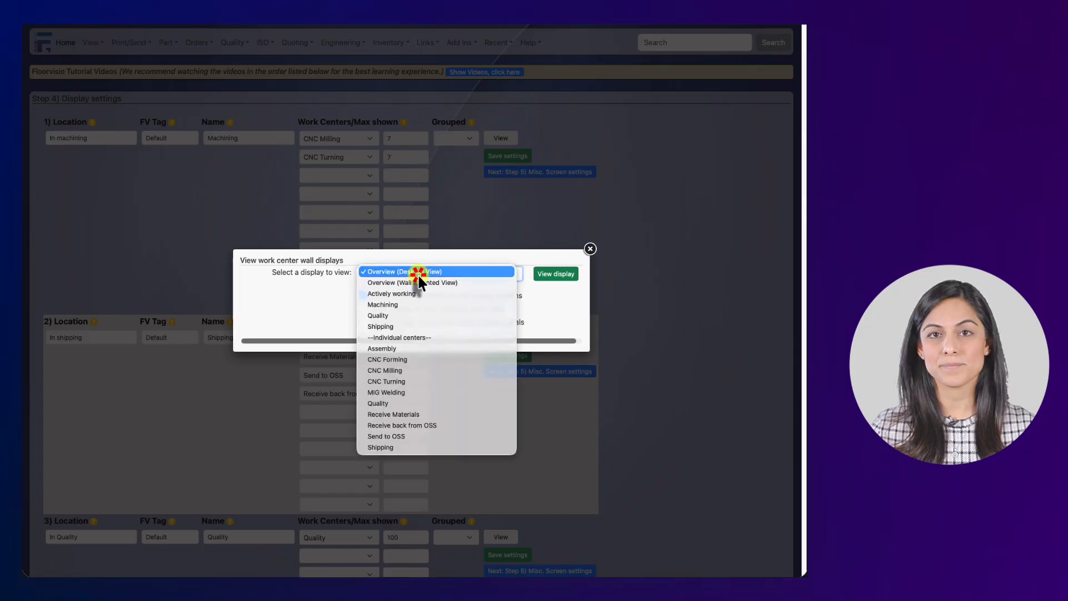
left_click(399, 315)
left_click(547, 276)
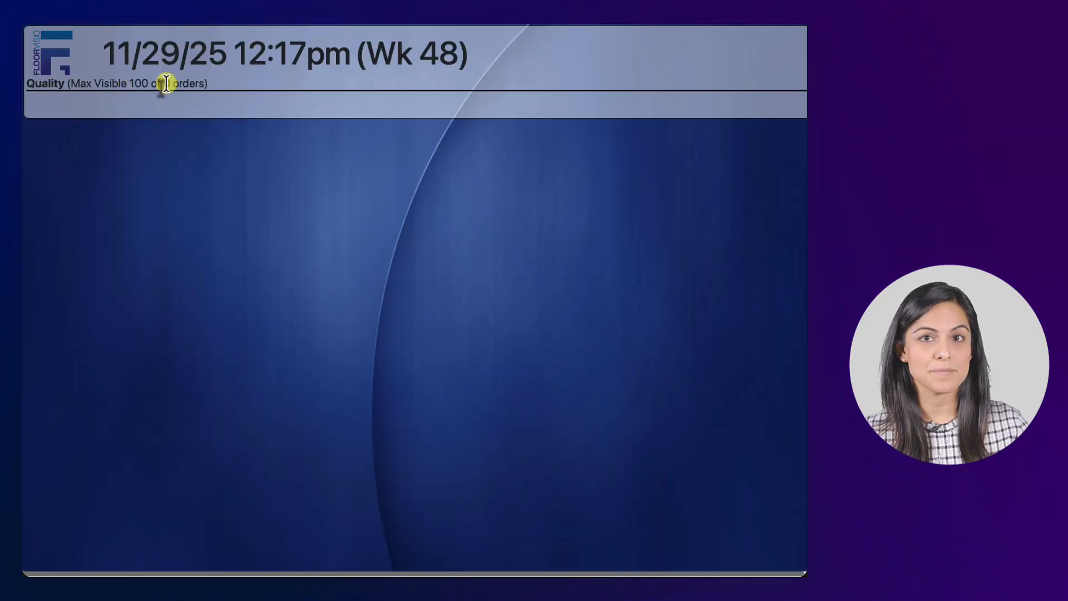
left_click(509, 27)
left_click(447, 197)
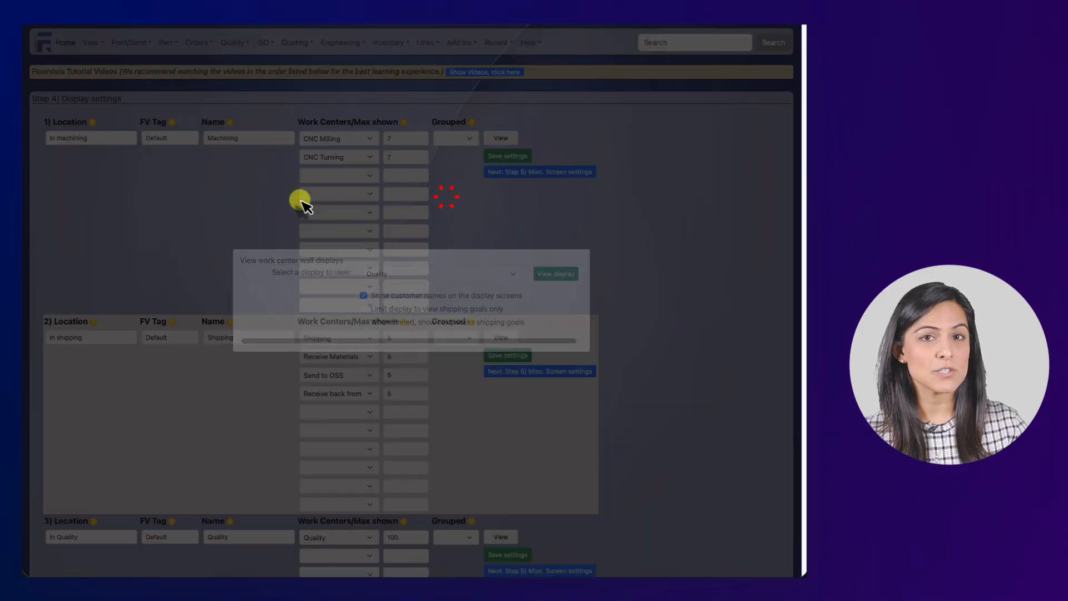
scroll(229, 245, "down", 3)
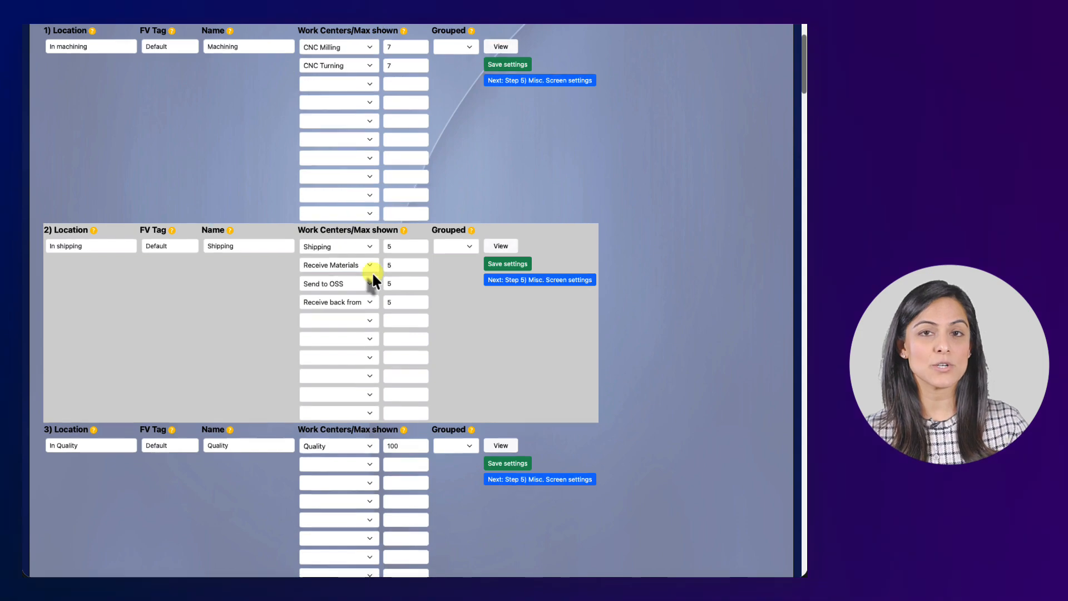
scroll(293, 293, "down", 5)
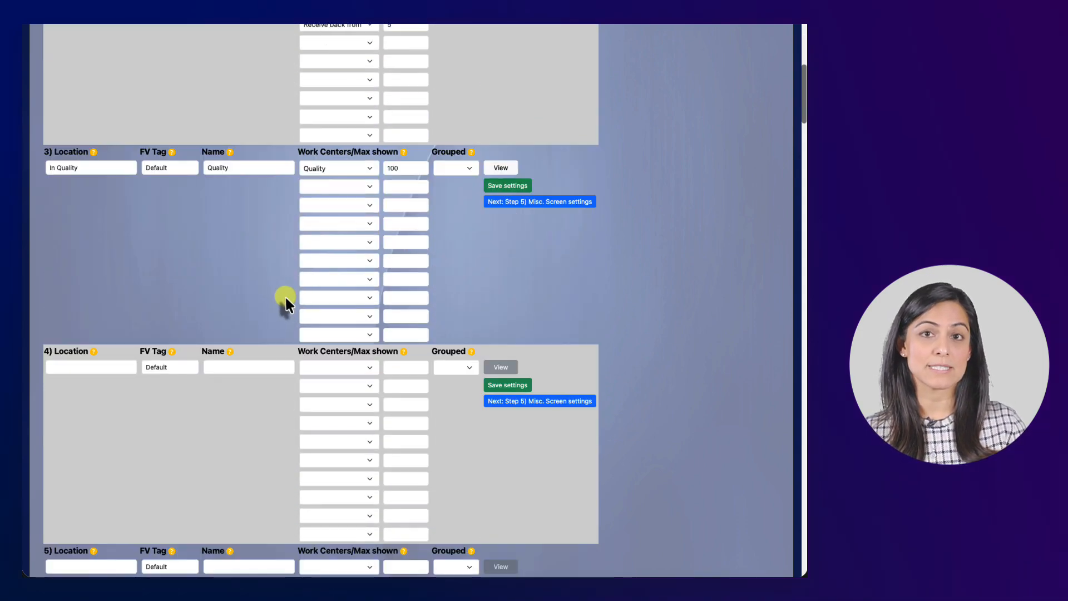